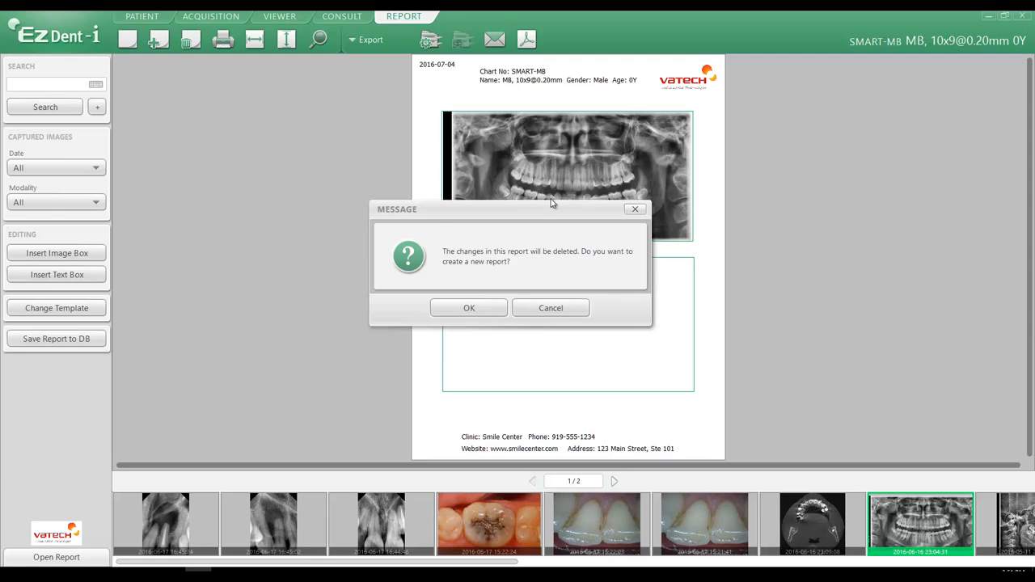
Start a new report and place the panoramic X-ray into the image box, raising its lower edge slightly.
{"action": "left_click", "coordinate": [474, 311]}
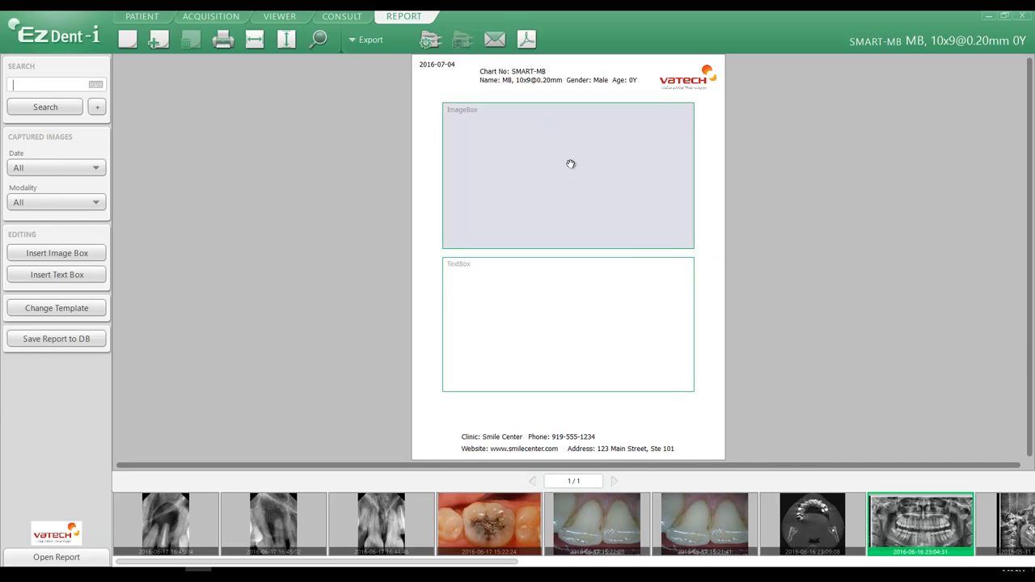
{"action": "left_click_drag", "start_coordinate": [915, 516], "coordinate": [566, 175]}
{"action": "left_click_drag", "start_coordinate": [571, 247], "coordinate": [567, 237]}
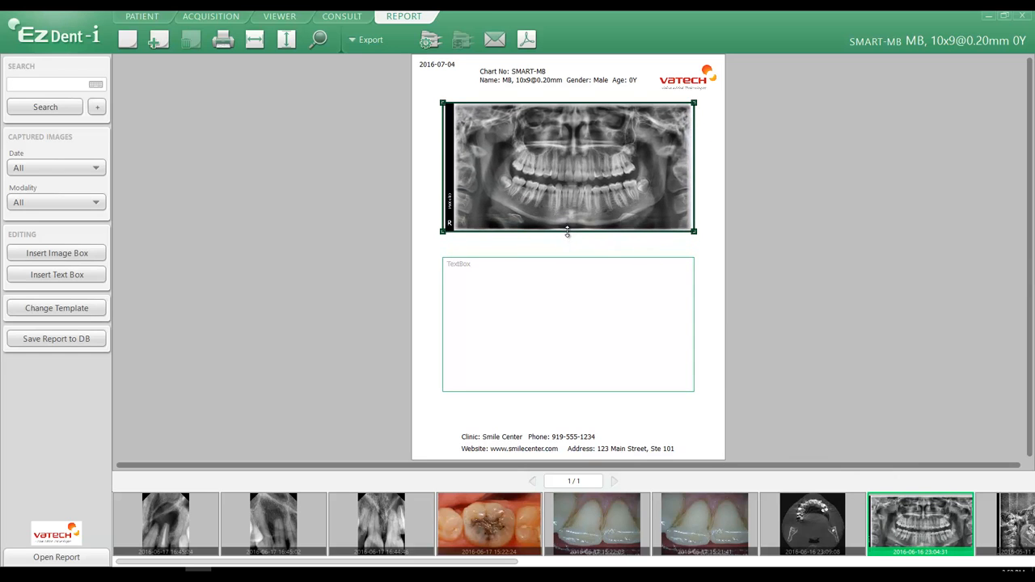
Enter "Extraction #15" in the text box and shrink the box to a single line.
{"action": "left_click", "coordinate": [556, 279]}
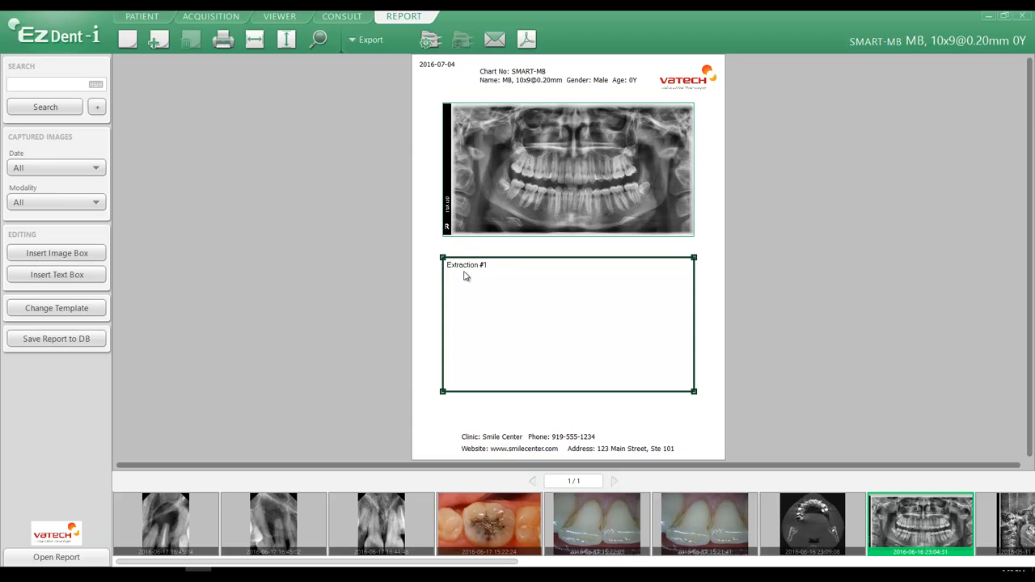
{"action": "left_click", "coordinate": [576, 392]}
{"action": "left_click_drag", "start_coordinate": [572, 391], "coordinate": [568, 275]}
{"action": "left_click", "coordinate": [569, 312]}
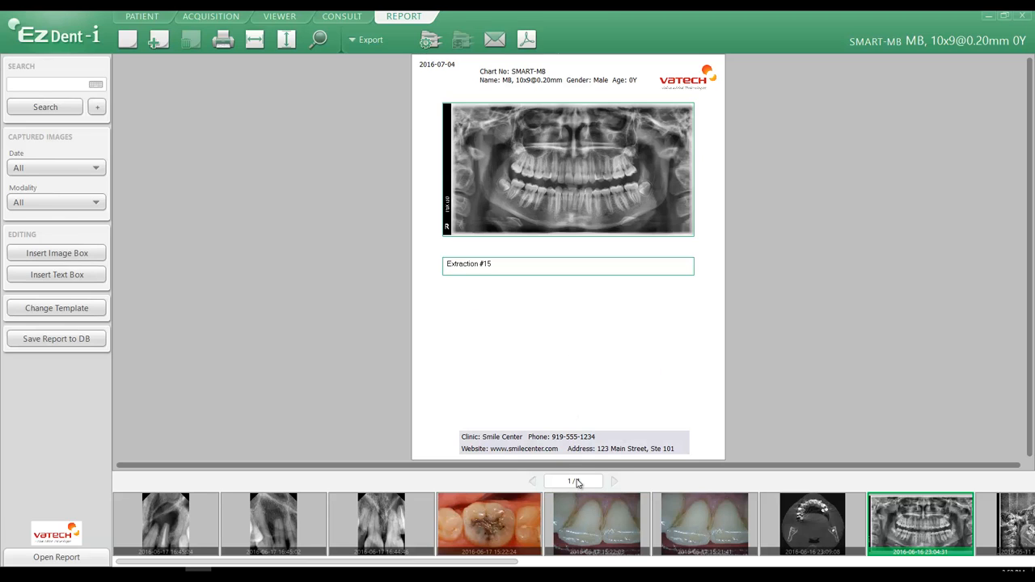
Add a second report page and move back and forth between the two pages.
{"action": "left_click", "coordinate": [158, 41]}
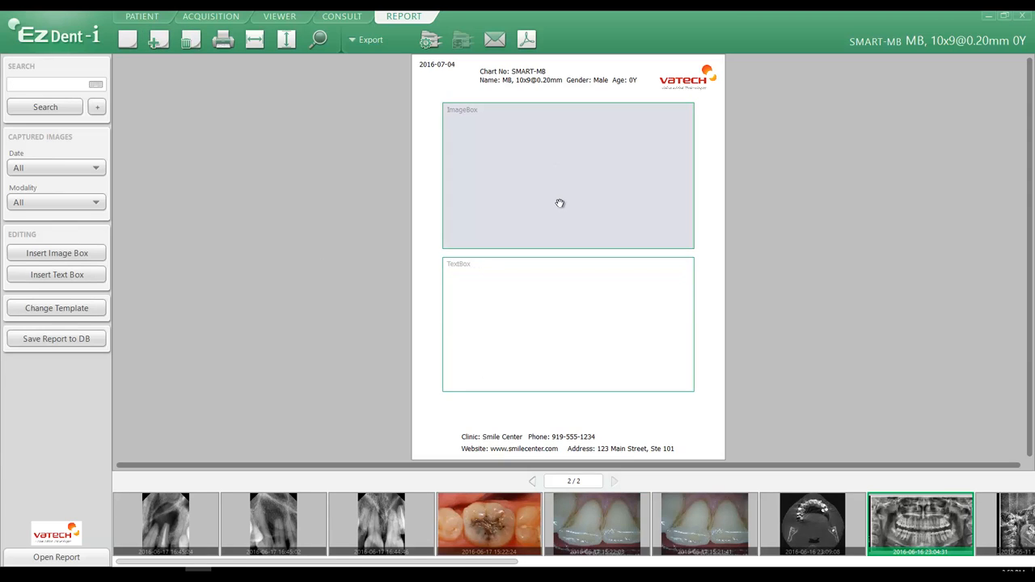
{"action": "left_click", "coordinate": [534, 483]}
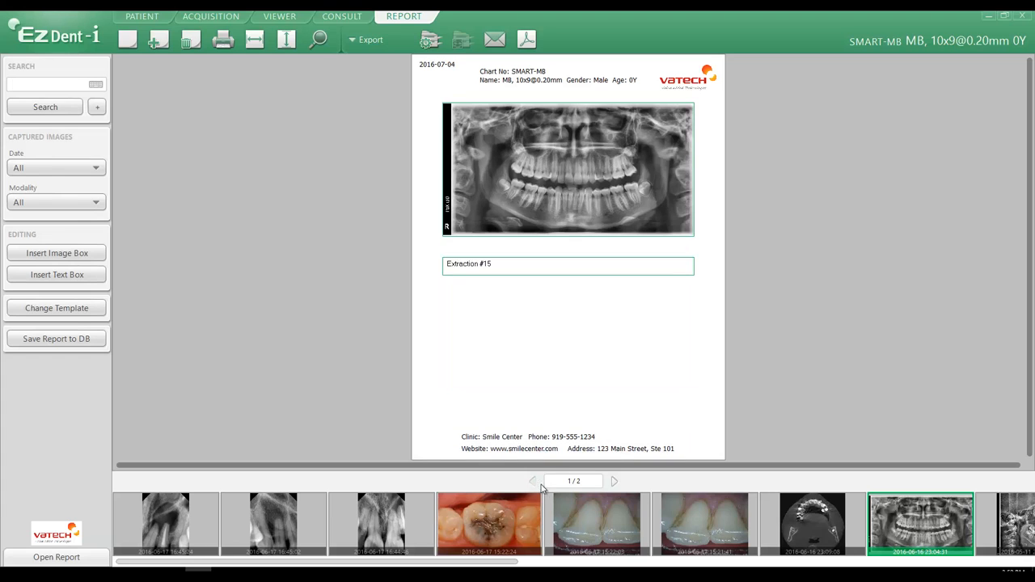
{"action": "left_click", "coordinate": [614, 482]}
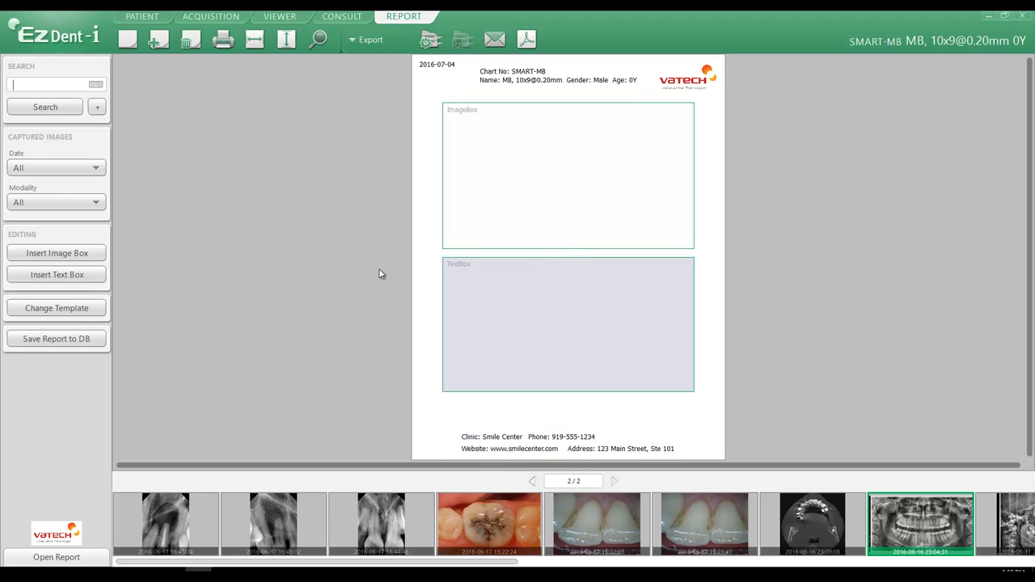
Apply the first default multi-image template to page 2.
{"action": "left_click", "coordinate": [57, 309]}
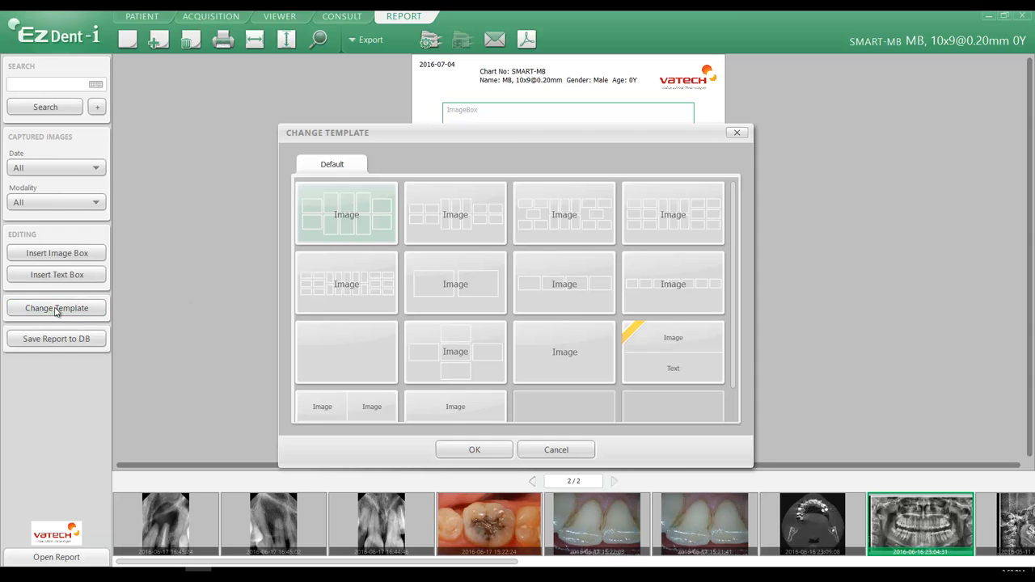
{"action": "left_click", "coordinate": [359, 220]}
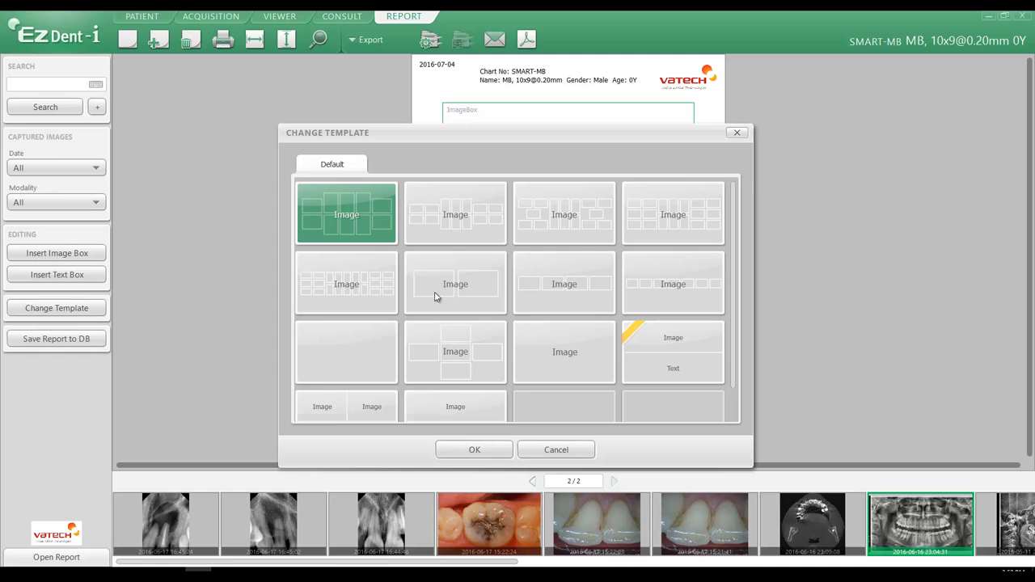
{"action": "left_click", "coordinate": [474, 451]}
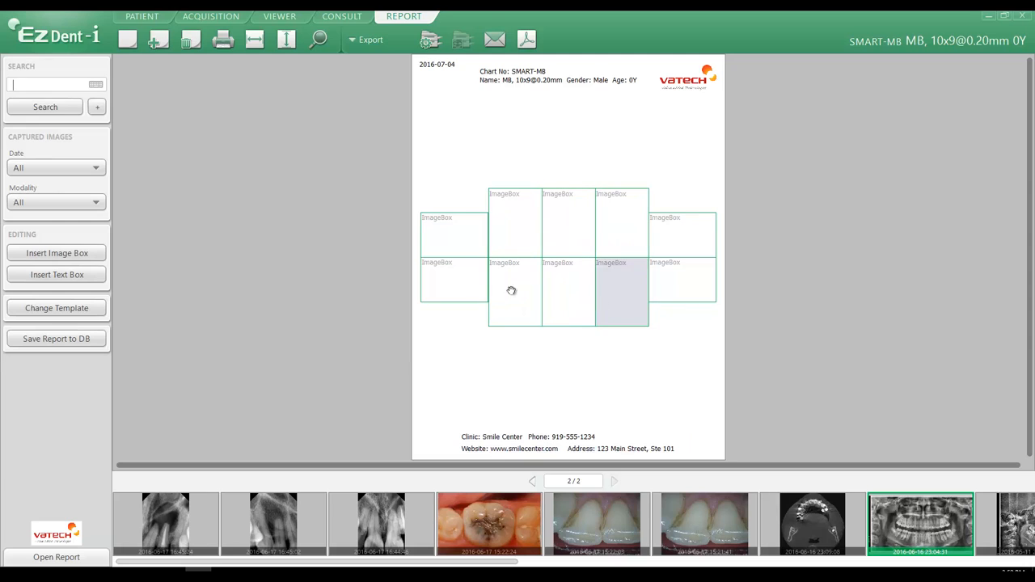
Delete the four outer image boxes on the left and right of the layout.
{"action": "left_click", "coordinate": [466, 244]}
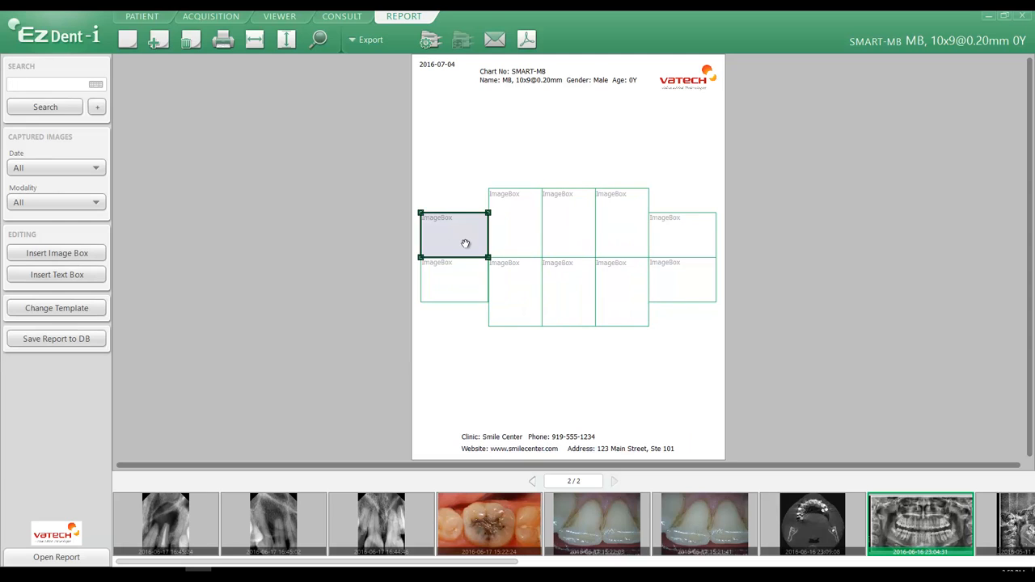
{"action": "key", "text": "Delete"}
{"action": "left_click", "coordinate": [462, 281]}
{"action": "key", "text": "Delete"}
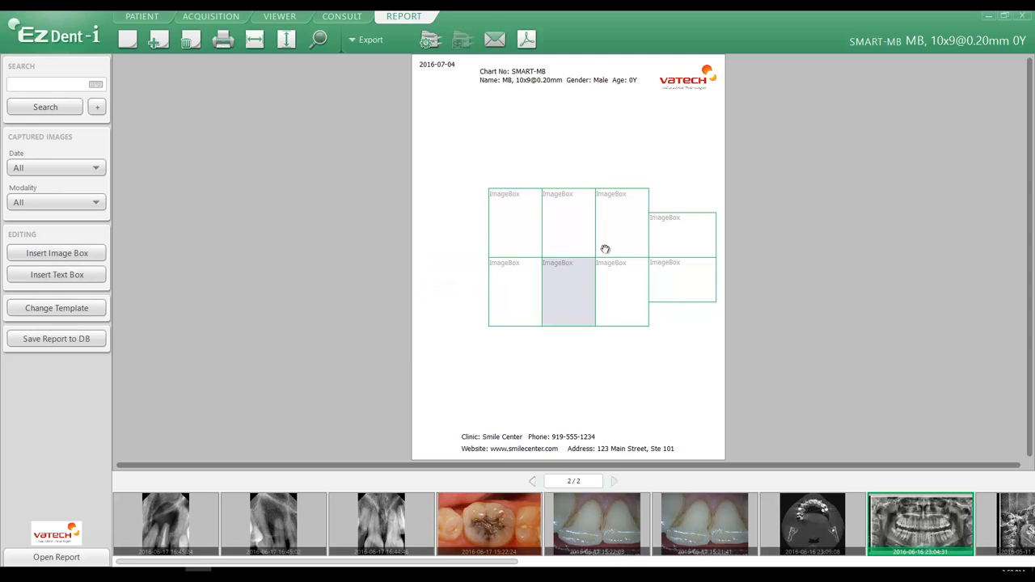
{"action": "left_click", "coordinate": [672, 238]}
{"action": "key", "text": "Delete"}
{"action": "left_click", "coordinate": [674, 270]}
{"action": "key", "text": "Delete"}
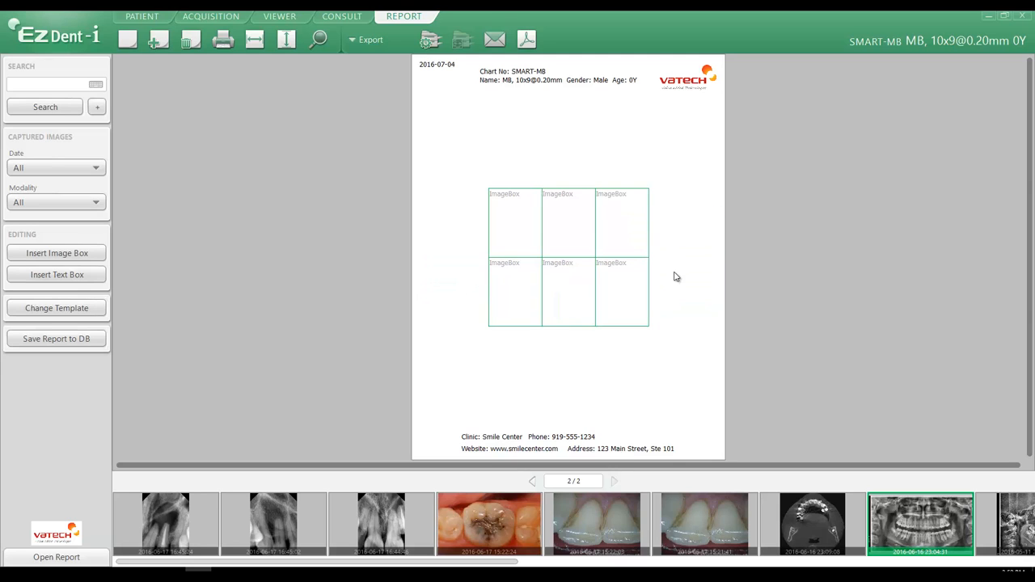
Move the remaining six image boxes up into a tidy three-by-two grid.
{"action": "left_click_drag", "start_coordinate": [558, 237], "coordinate": [555, 169]}
{"action": "left_click_drag", "start_coordinate": [527, 222], "coordinate": [515, 164]}
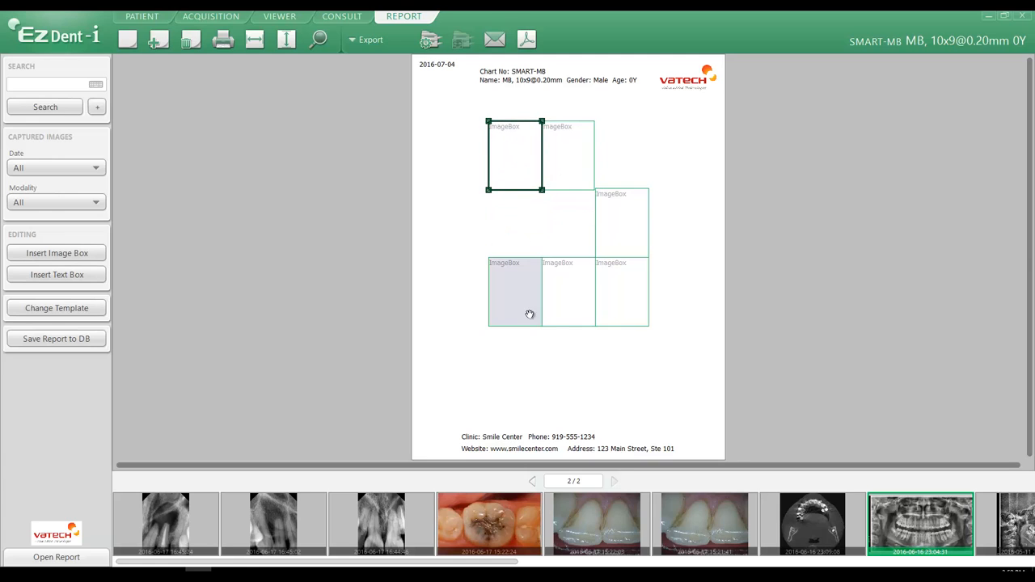
{"action": "left_click_drag", "start_coordinate": [529, 314], "coordinate": [620, 154]}
{"action": "left_click_drag", "start_coordinate": [621, 279], "coordinate": [621, 229]}
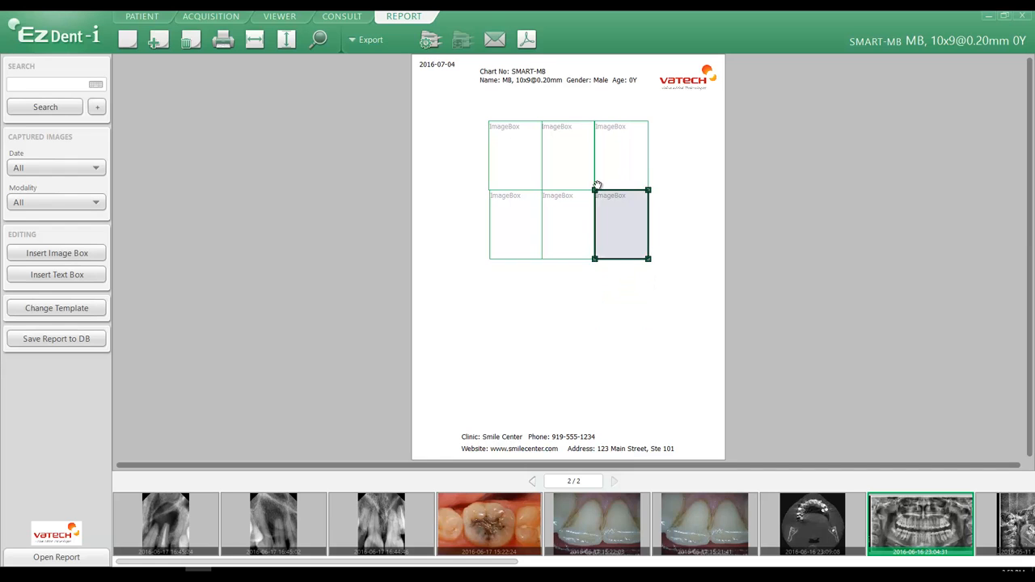
Fill the top row of boxes with three upper periapical X-rays from the image strip.
{"action": "left_click", "coordinate": [558, 293]}
{"action": "left_click_drag", "start_coordinate": [154, 523], "coordinate": [619, 144]}
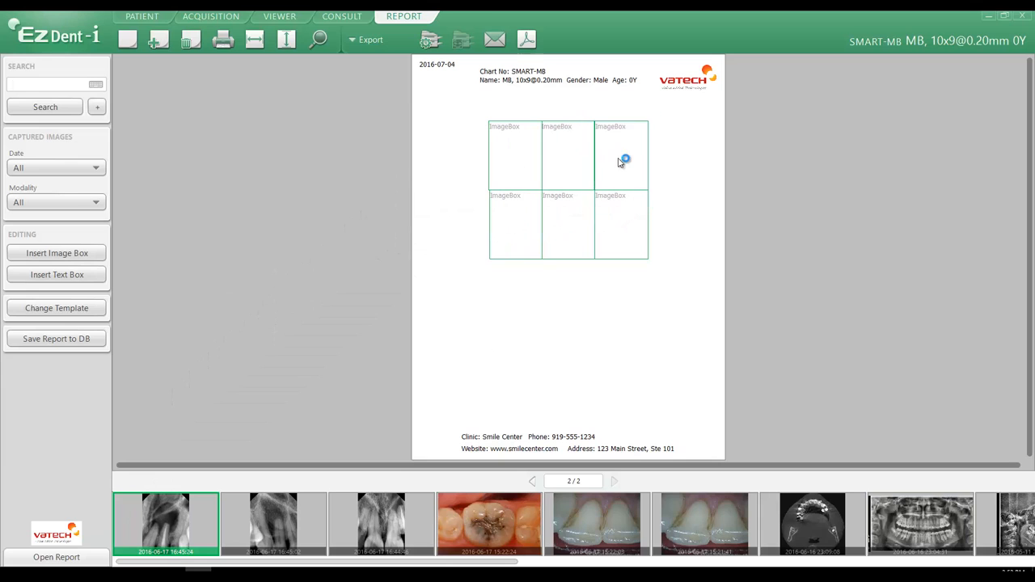
{"action": "left_click_drag", "start_coordinate": [362, 530], "coordinate": [561, 151]}
{"action": "left_click_drag", "start_coordinate": [287, 526], "coordinate": [516, 160]}
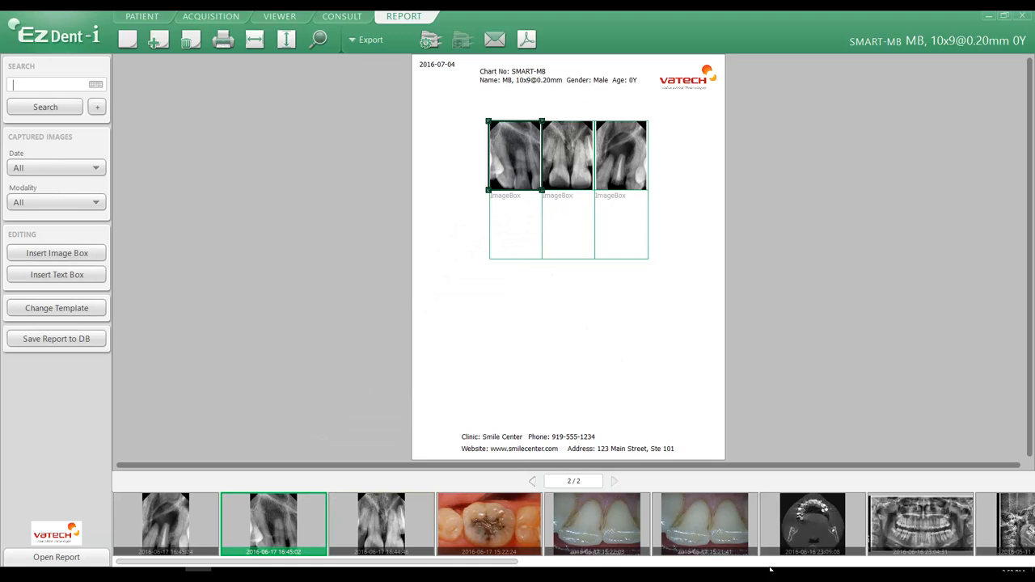
Fill the bottom row of boxes with three lower periapical X-rays from further along the image strip.
{"action": "left_click", "coordinate": [891, 563]}
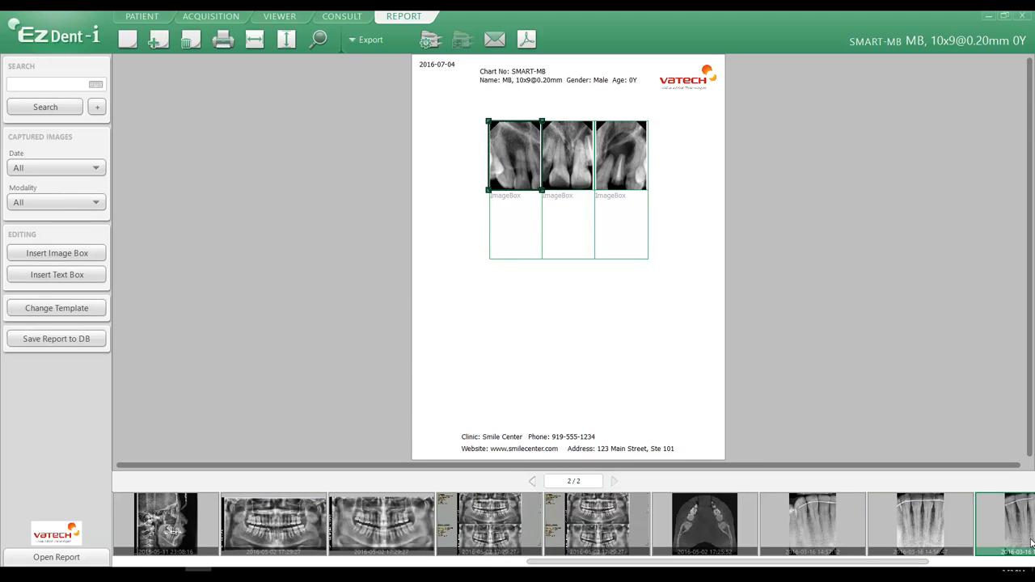
{"action": "left_click_drag", "start_coordinate": [1007, 526], "coordinate": [621, 230]}
{"action": "left_click_drag", "start_coordinate": [812, 521], "coordinate": [589, 243]}
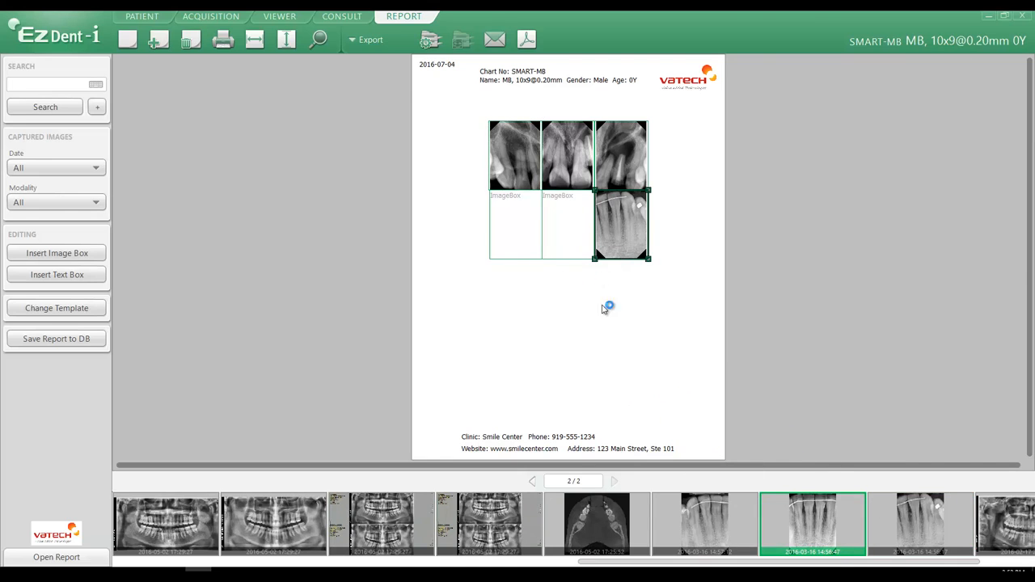
{"action": "left_click_drag", "start_coordinate": [704, 524], "coordinate": [520, 209]}
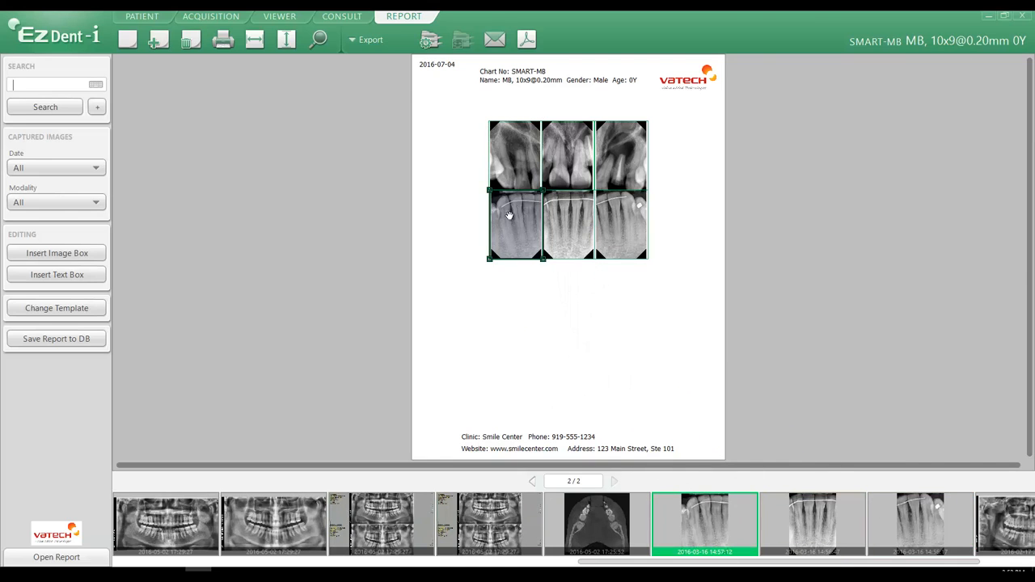
Insert a text box and position and resize it just below the image grid.
{"action": "left_click", "coordinate": [78, 274]}
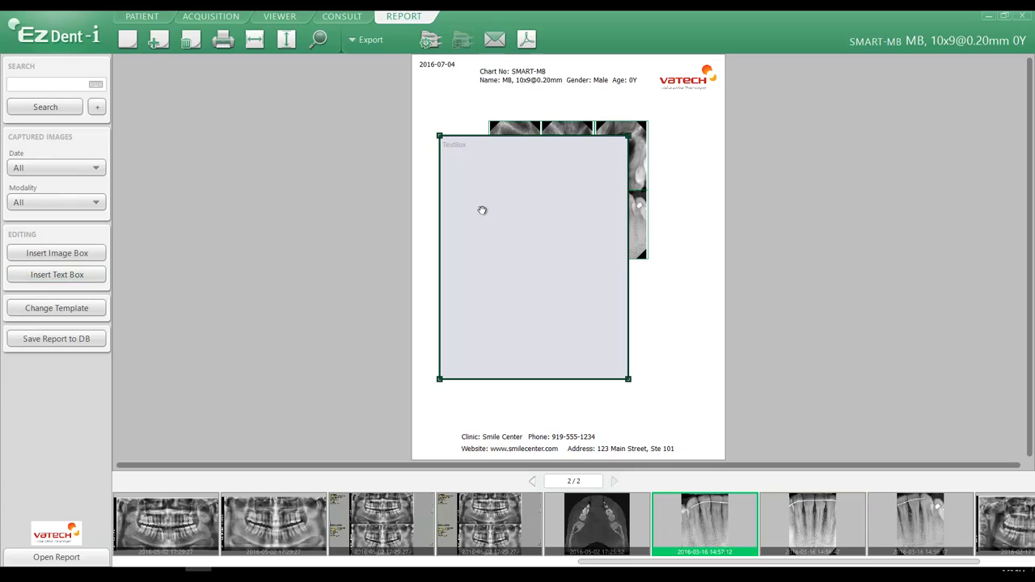
{"action": "left_click_drag", "start_coordinate": [523, 135], "coordinate": [523, 139]}
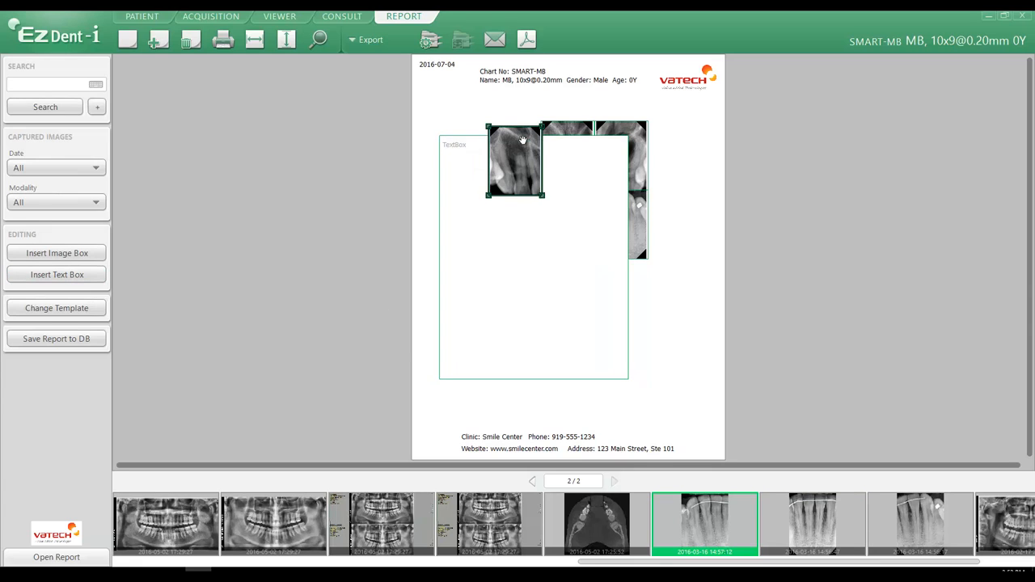
{"action": "left_click", "coordinate": [477, 157]}
{"action": "left_click", "coordinate": [511, 134]}
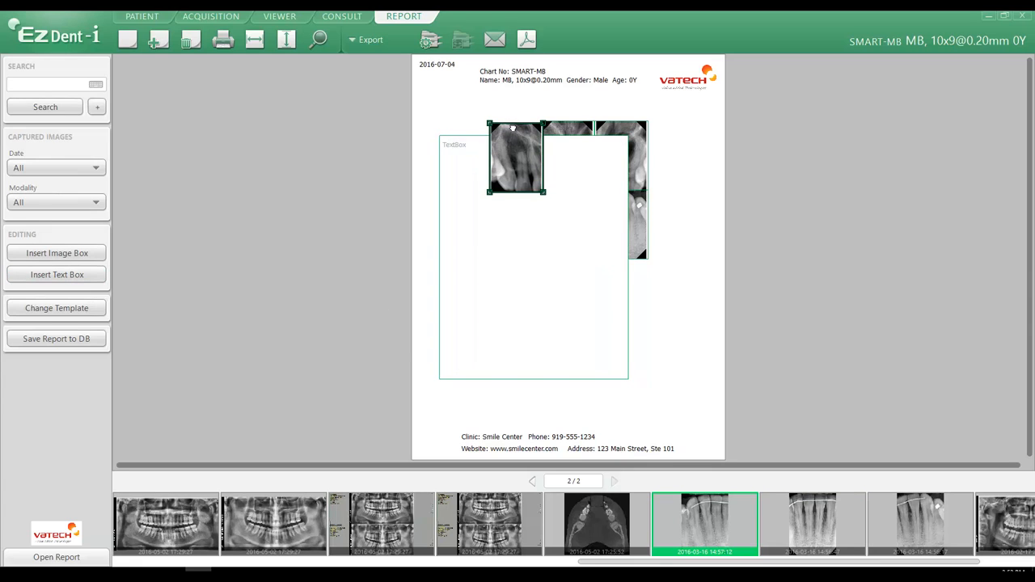
{"action": "left_click", "coordinate": [474, 165]}
{"action": "left_click_drag", "start_coordinate": [473, 166], "coordinate": [474, 250]}
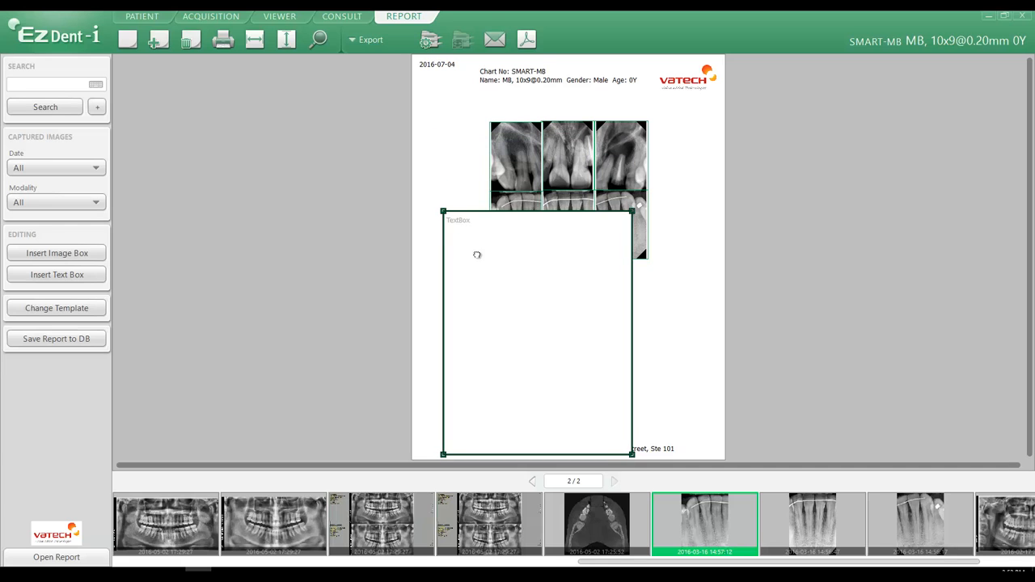
{"action": "left_click_drag", "start_coordinate": [478, 215], "coordinate": [486, 335]}
{"action": "left_click_drag", "start_coordinate": [510, 381], "coordinate": [545, 323]}
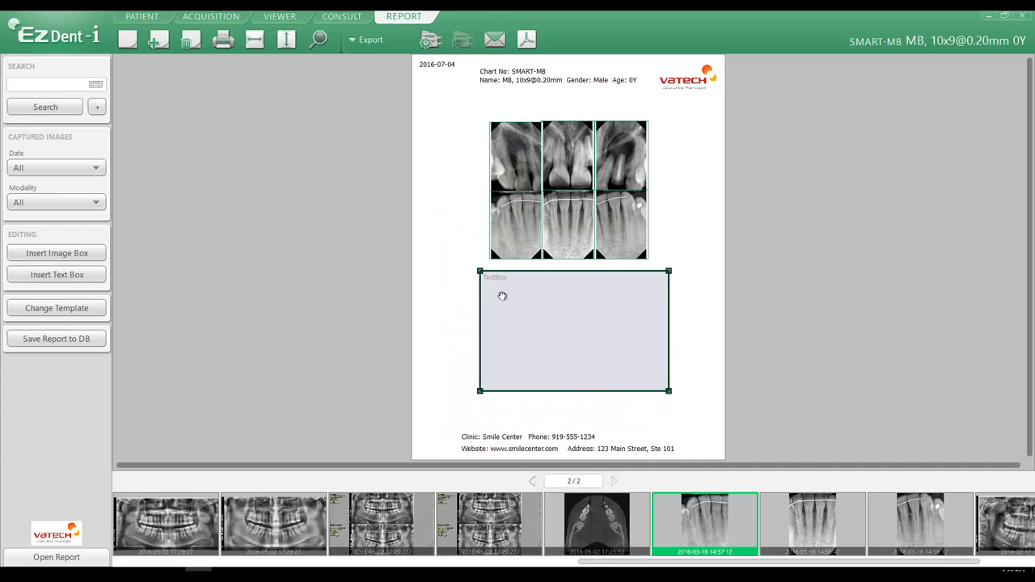
Enter "Upper and Lopwer Central Incisors" in the text box, then shrink and center it under the grid.
{"action": "double_click", "coordinate": [506, 281]}
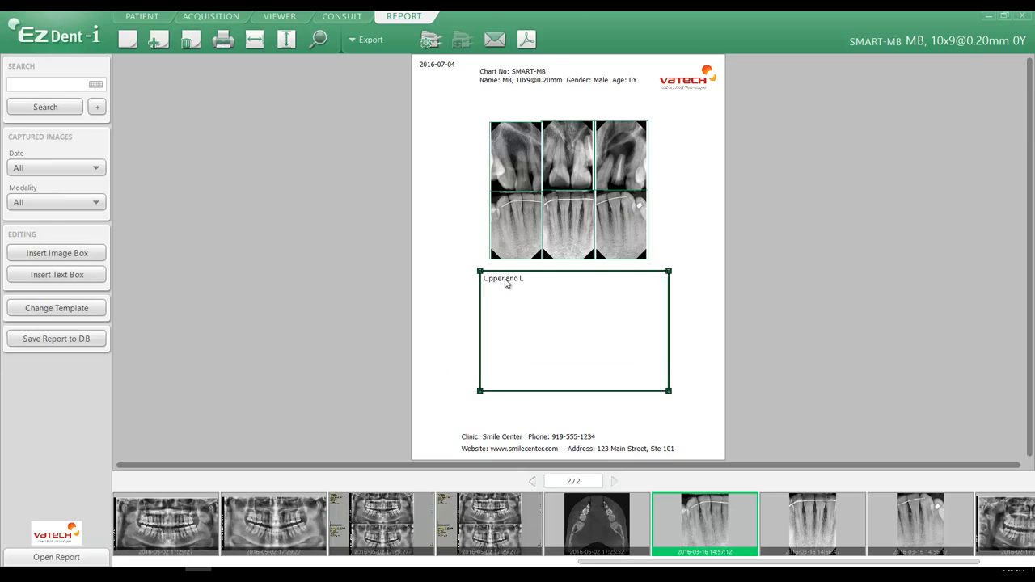
{"action": "type", "text": "Upper and Lopwer Central Incisors"}
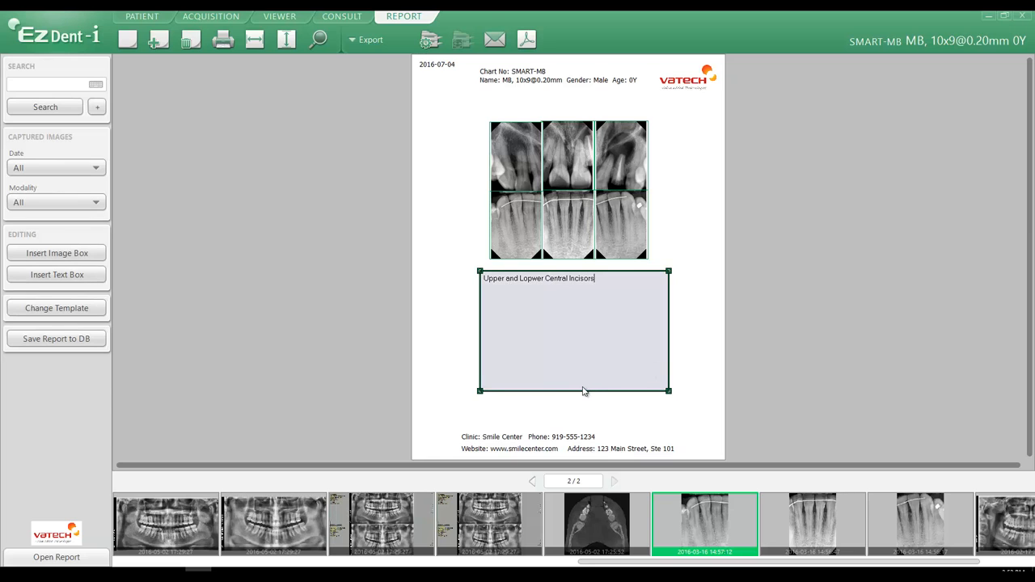
{"action": "left_click_drag", "start_coordinate": [579, 391], "coordinate": [577, 296]}
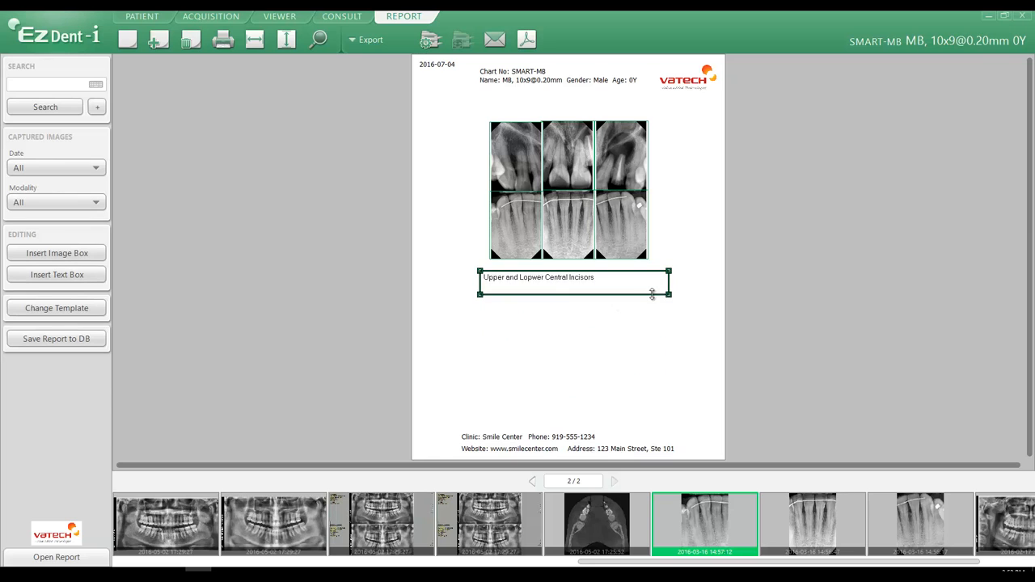
{"action": "left_click_drag", "start_coordinate": [670, 287], "coordinate": [622, 287]}
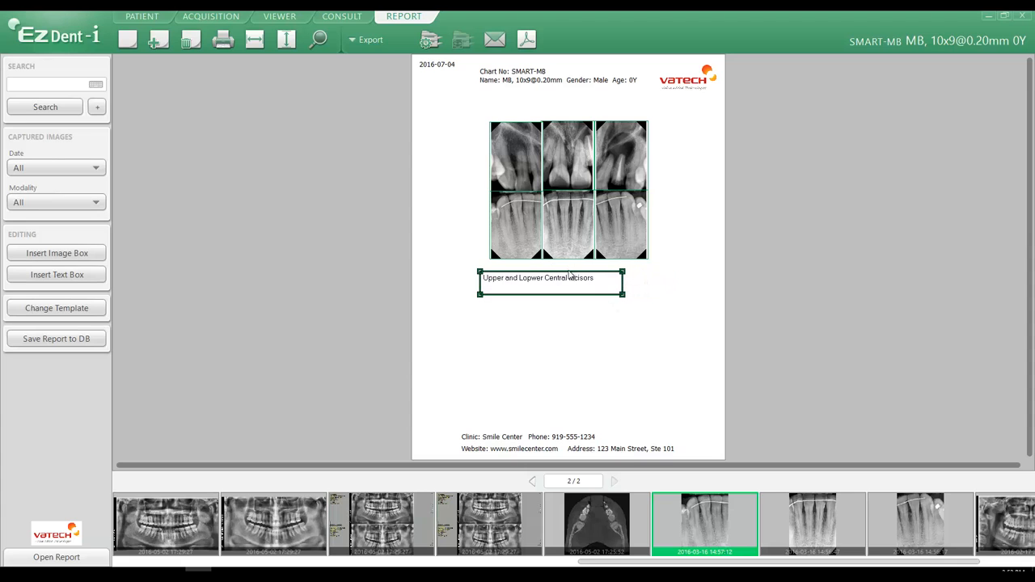
{"action": "left_click_drag", "start_coordinate": [569, 275], "coordinate": [583, 273]}
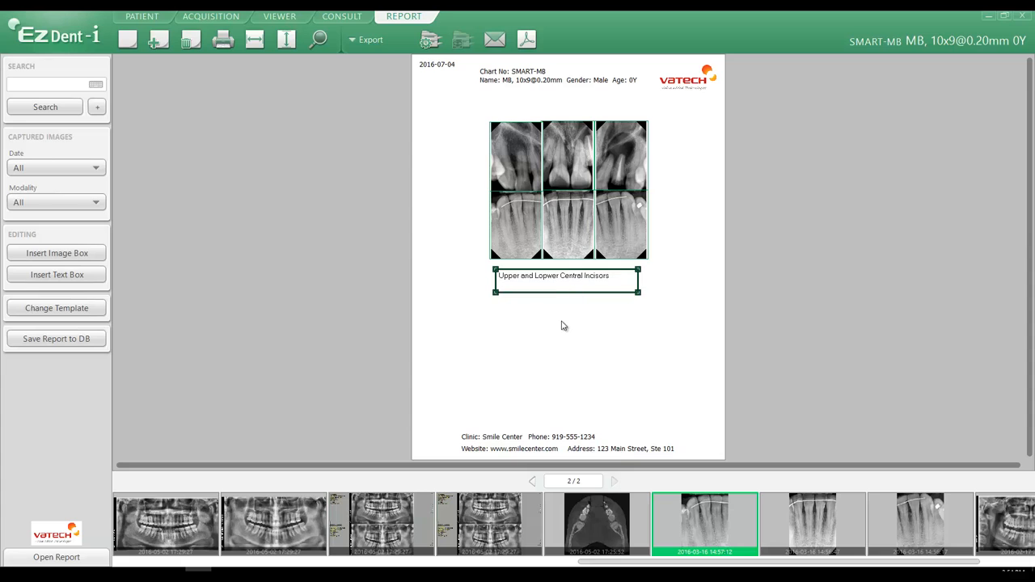
{"action": "left_click", "coordinate": [564, 325]}
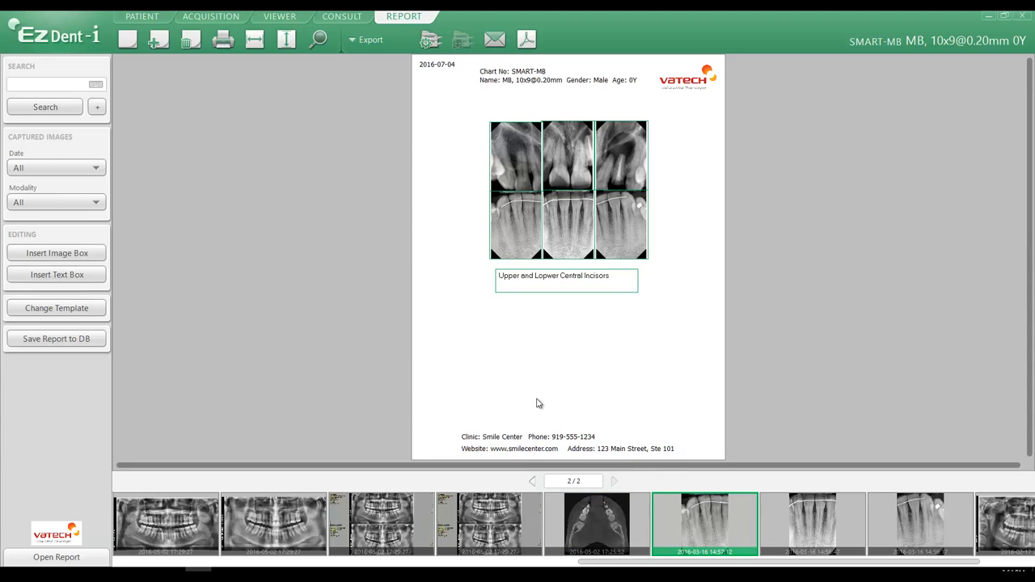
Open the print dialog from page 1, cancel it, and return to page 2.
{"action": "left_click", "coordinate": [534, 482]}
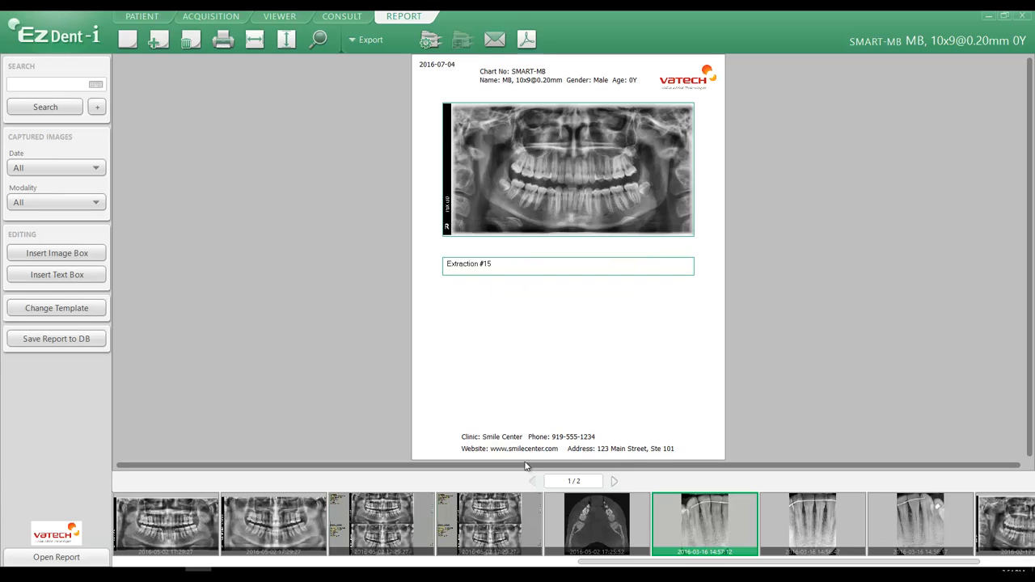
{"action": "left_click", "coordinate": [224, 39]}
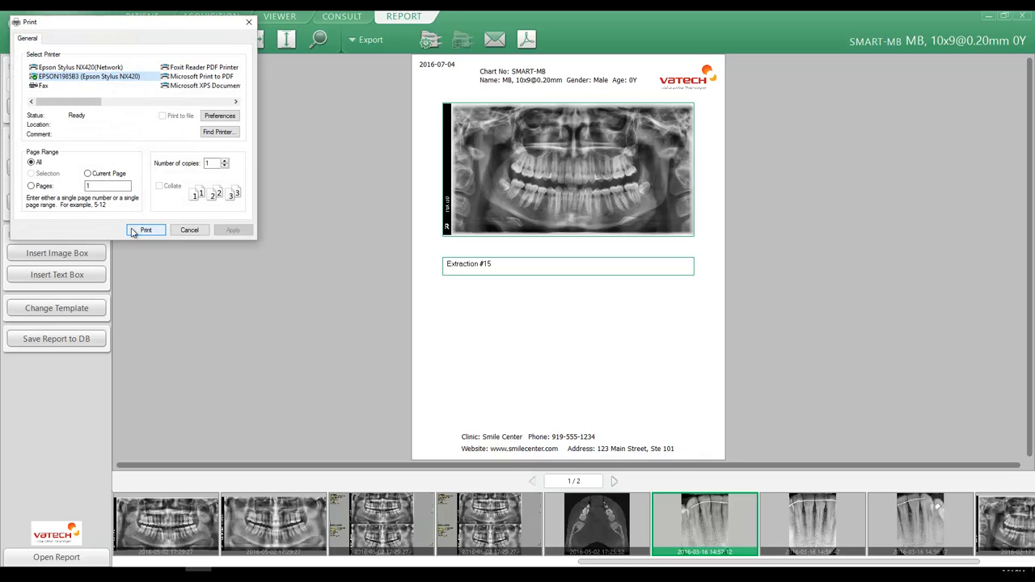
{"action": "left_click", "coordinate": [189, 230]}
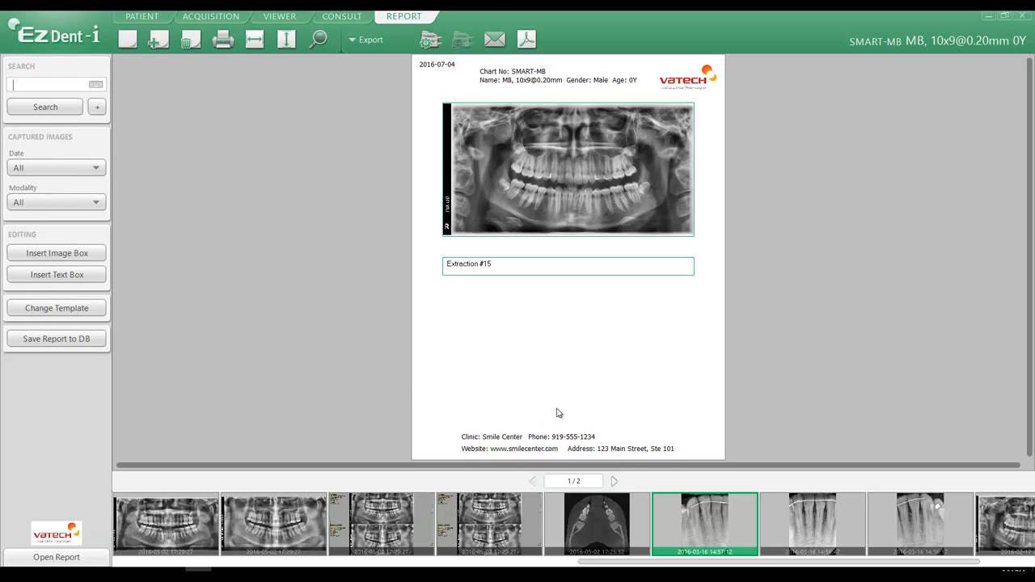
{"action": "left_click", "coordinate": [616, 482]}
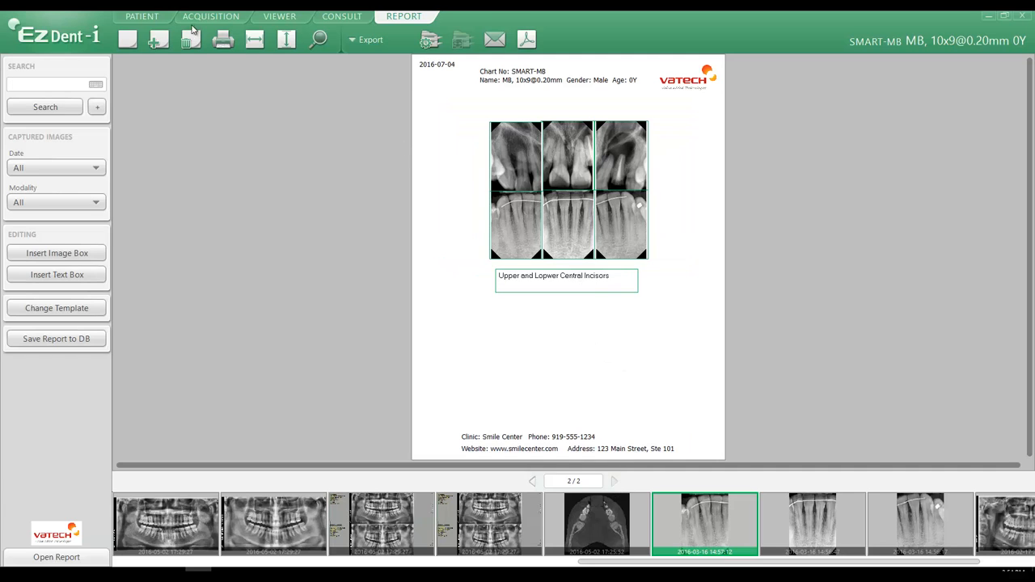
Delete the second page of the report, then open and cancel the print dialog.
{"action": "left_click", "coordinate": [190, 42]}
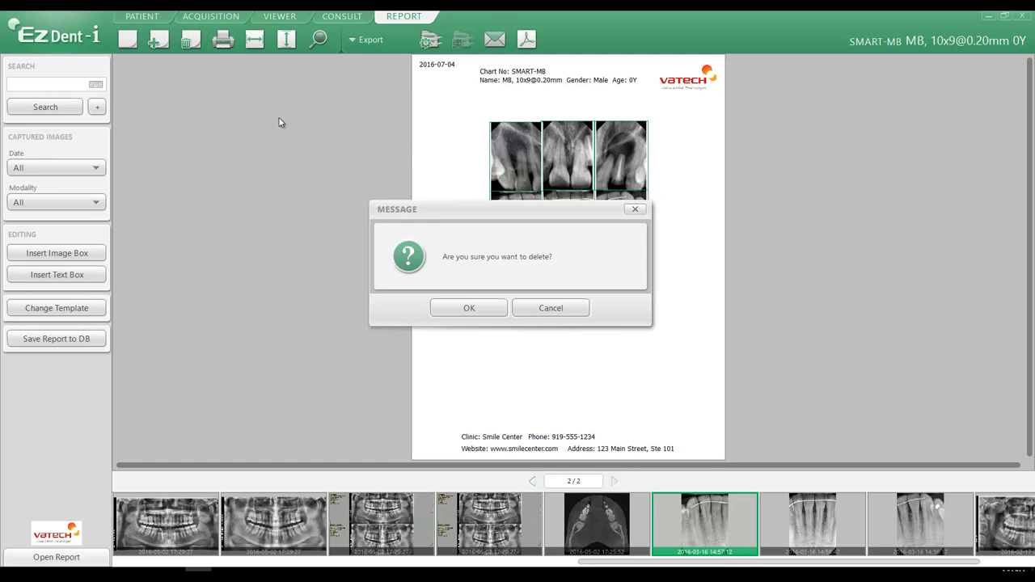
{"action": "left_click", "coordinate": [469, 312]}
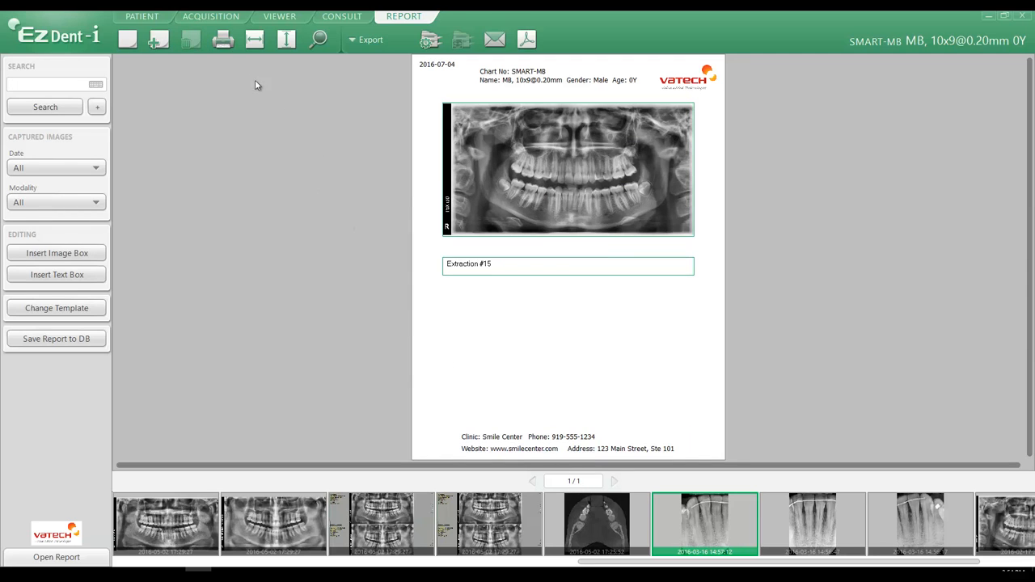
{"action": "left_click", "coordinate": [222, 42]}
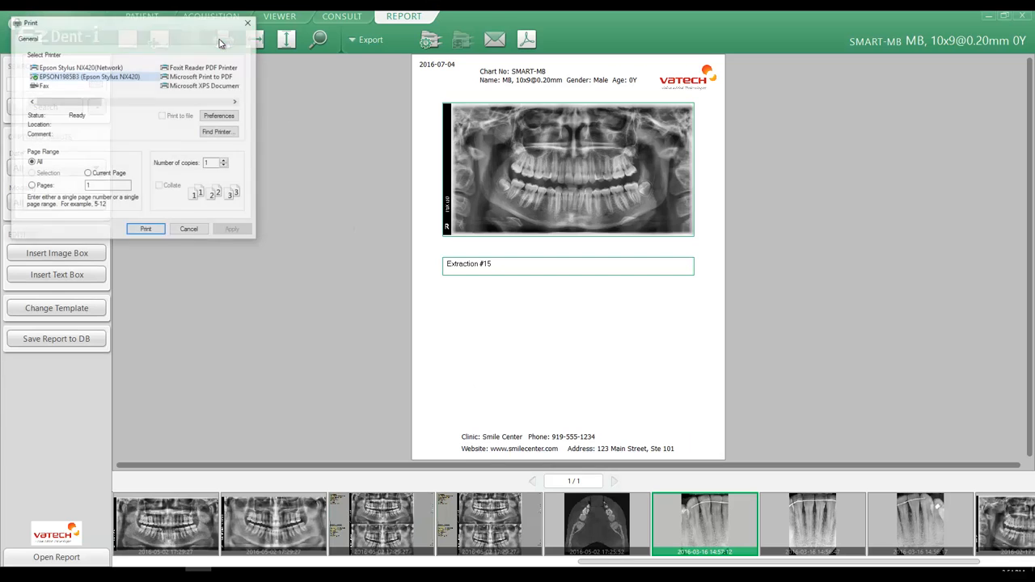
{"action": "left_click", "coordinate": [190, 232]}
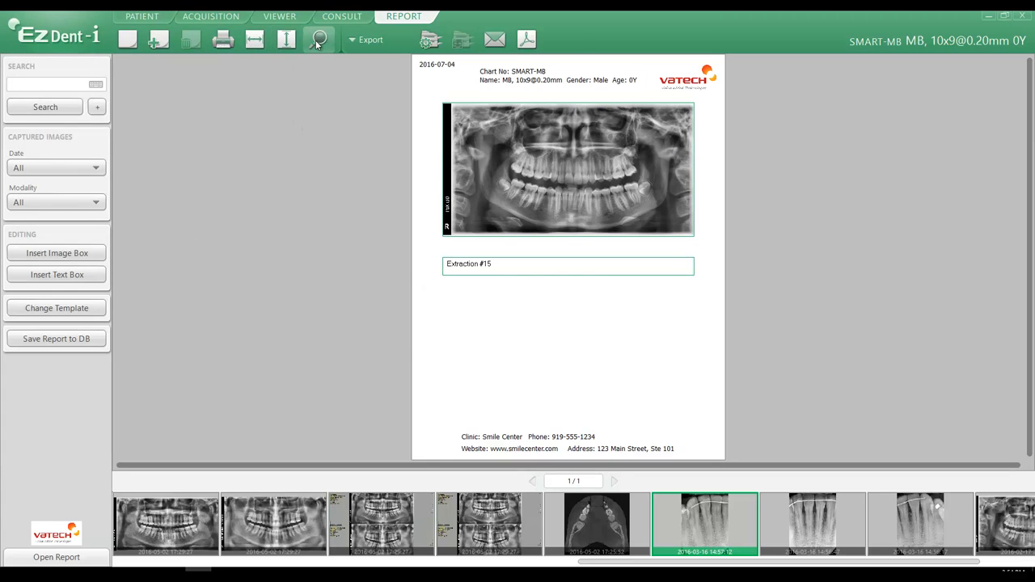
Examine the report page at fit-to-width, fit-to-page and zoomed-in views.
{"action": "left_click", "coordinate": [255, 41]}
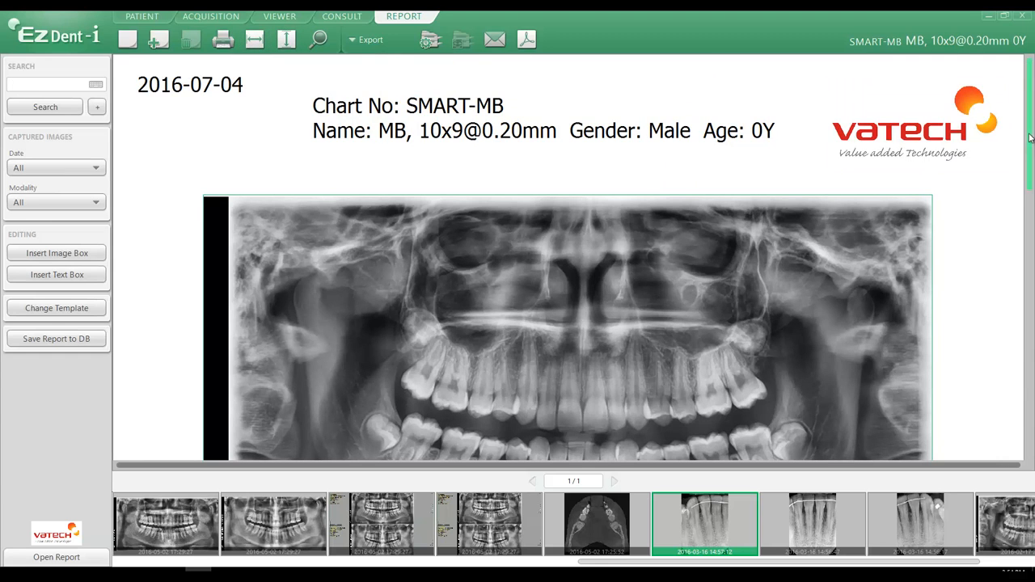
{"action": "mouse_move", "coordinate": [1030, 157]}
{"action": "left_mouse_down"}
{"action": "mouse_move", "coordinate": [1034, 256]}
{"action": "mouse_move", "coordinate": [1032, 154]}
{"action": "left_mouse_up"}
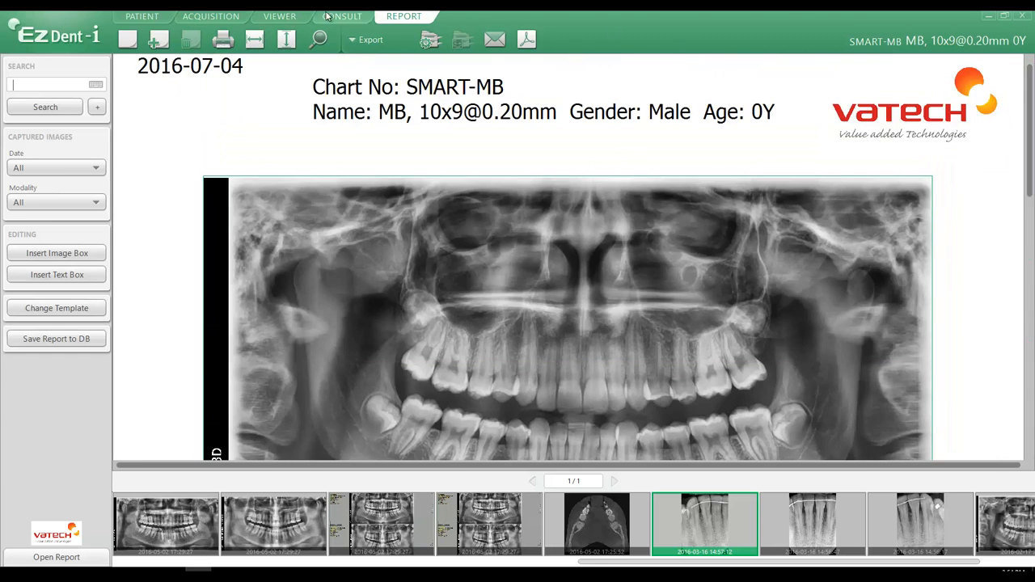
{"action": "left_click", "coordinate": [286, 40]}
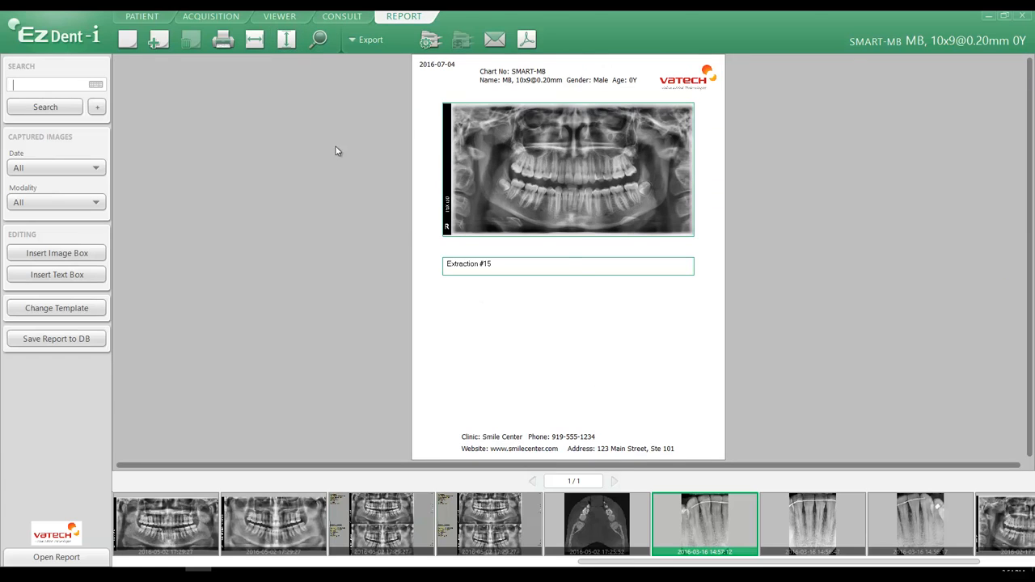
{"action": "left_click", "coordinate": [319, 41]}
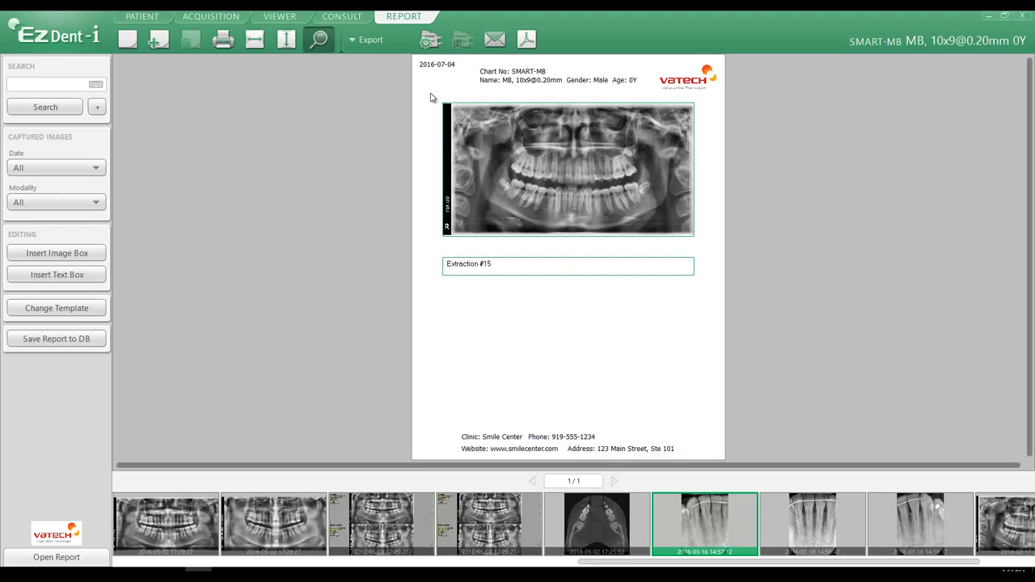
{"action": "left_click_drag", "start_coordinate": [431, 97], "coordinate": [775, 119]}
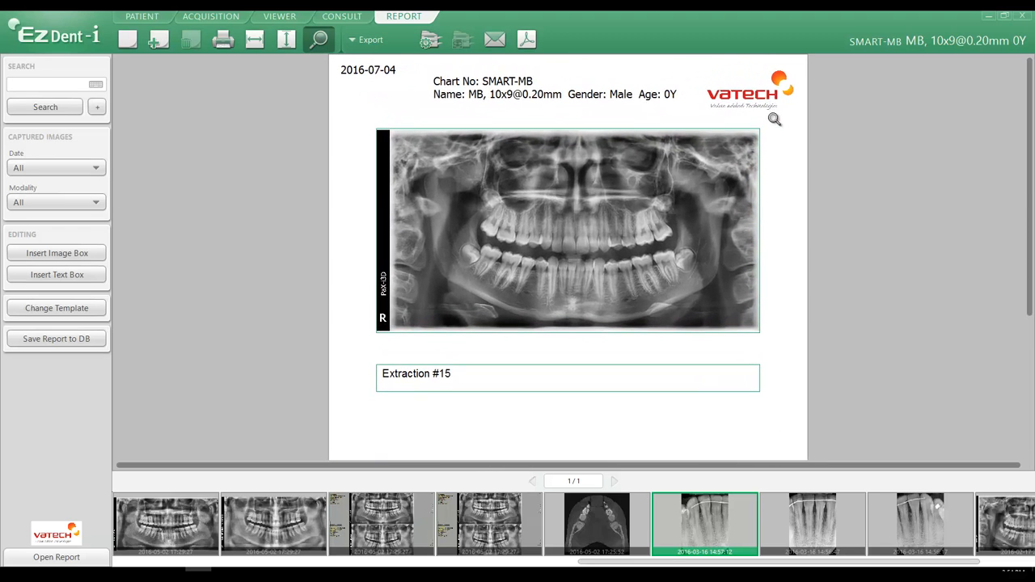
{"action": "left_click_drag", "start_coordinate": [411, 113], "coordinate": [656, 144]}
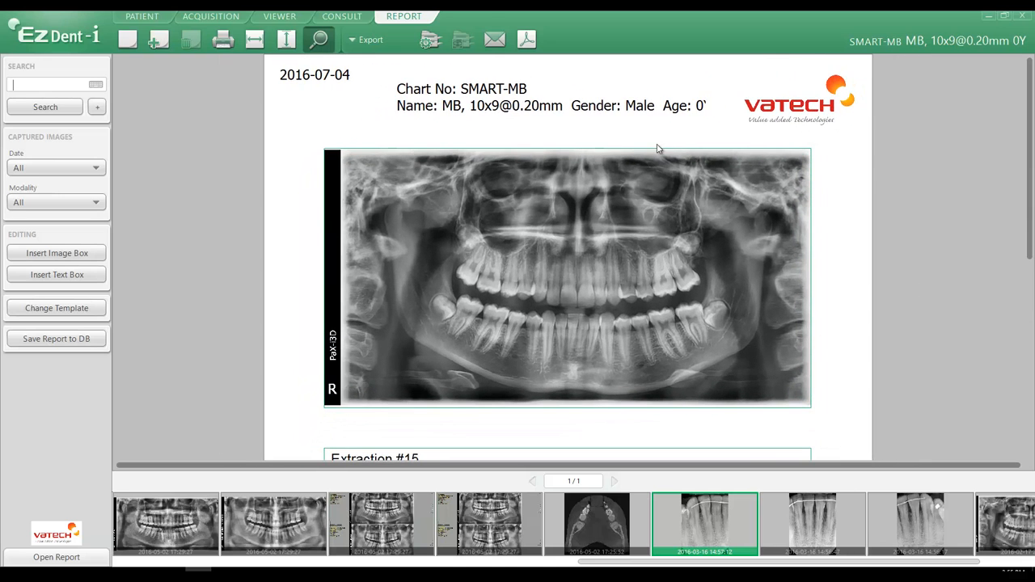
{"action": "left_click", "coordinate": [290, 42]}
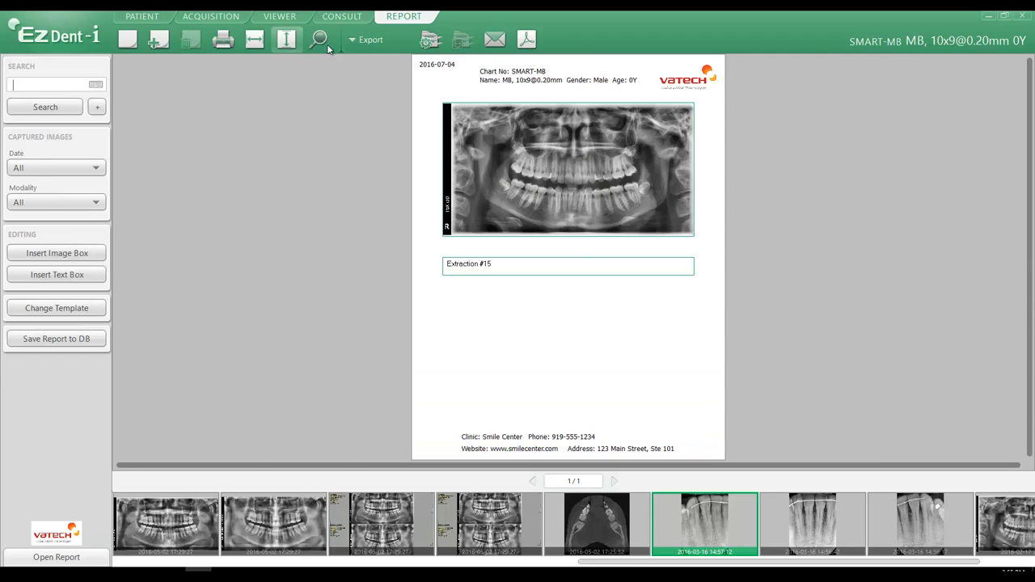
Set the print layout to Letter size with landscape orientation.
{"action": "left_click", "coordinate": [430, 41]}
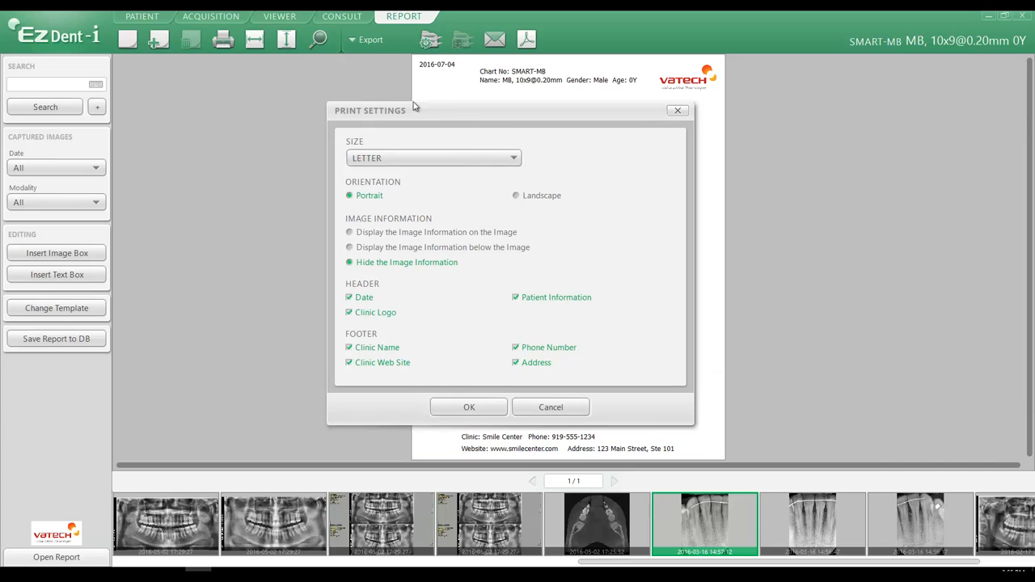
{"action": "left_click_drag", "start_coordinate": [485, 109], "coordinate": [838, 109]}
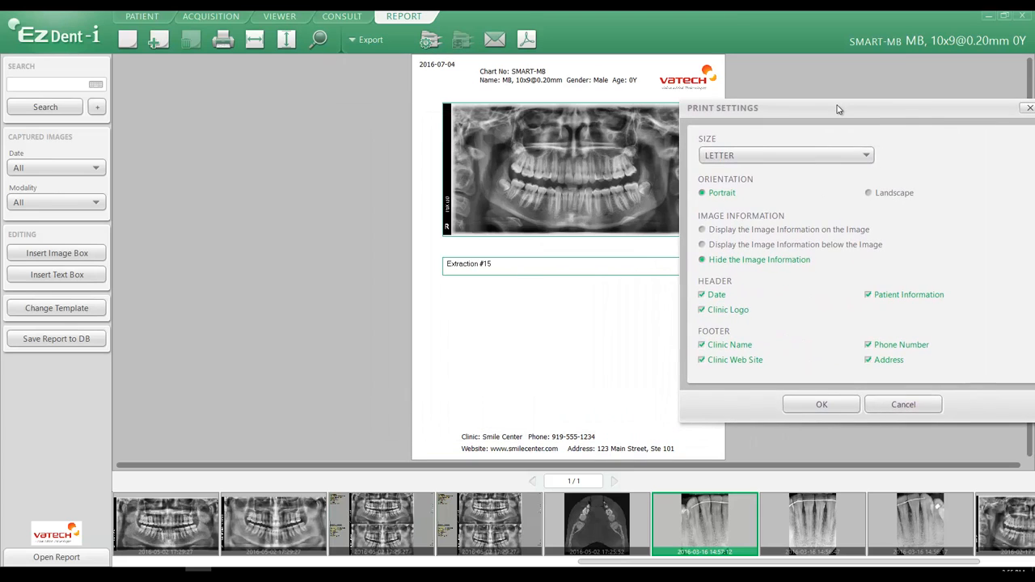
{"action": "left_click", "coordinate": [764, 153]}
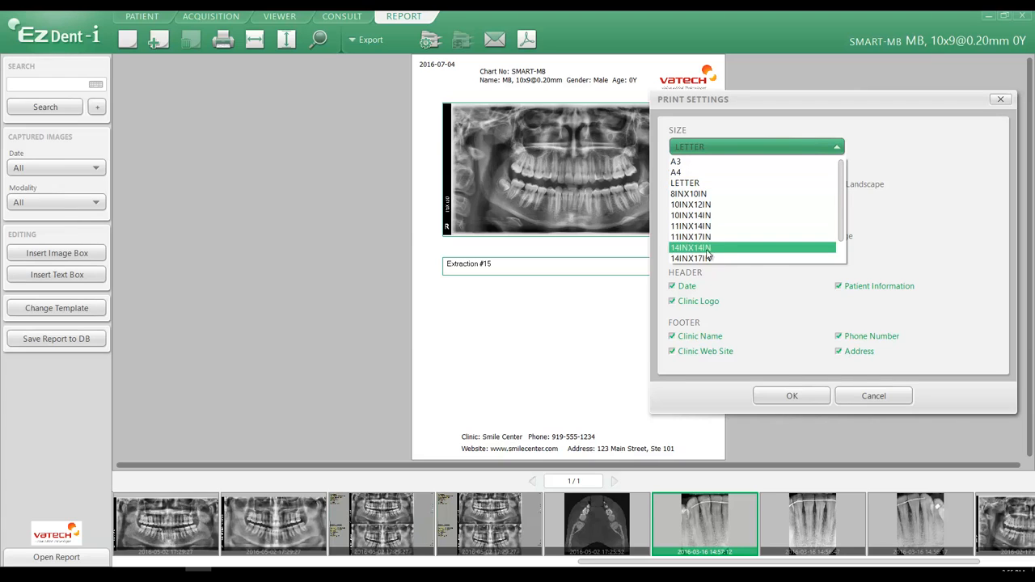
{"action": "left_click", "coordinate": [705, 186]}
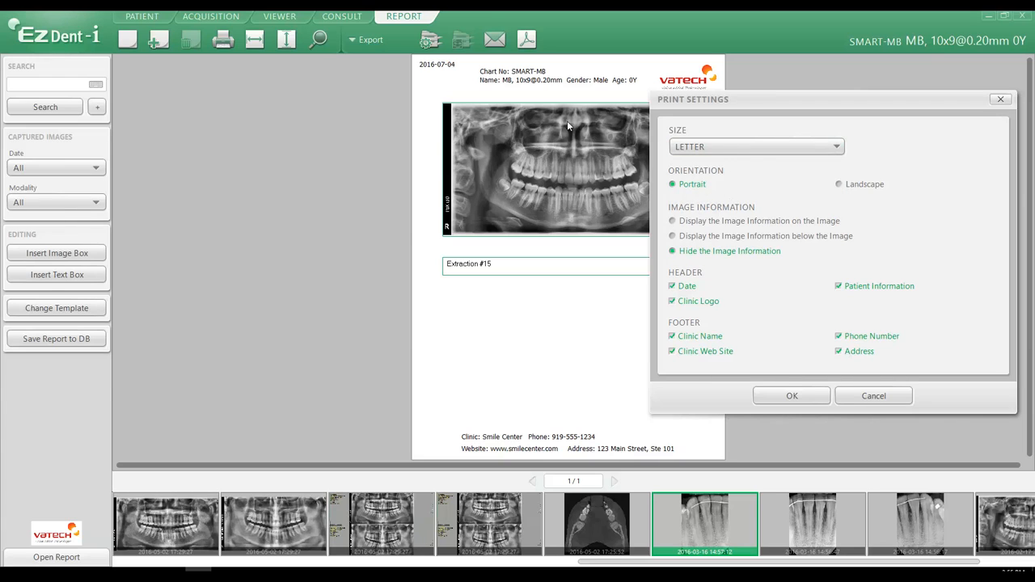
{"action": "left_click", "coordinate": [851, 185]}
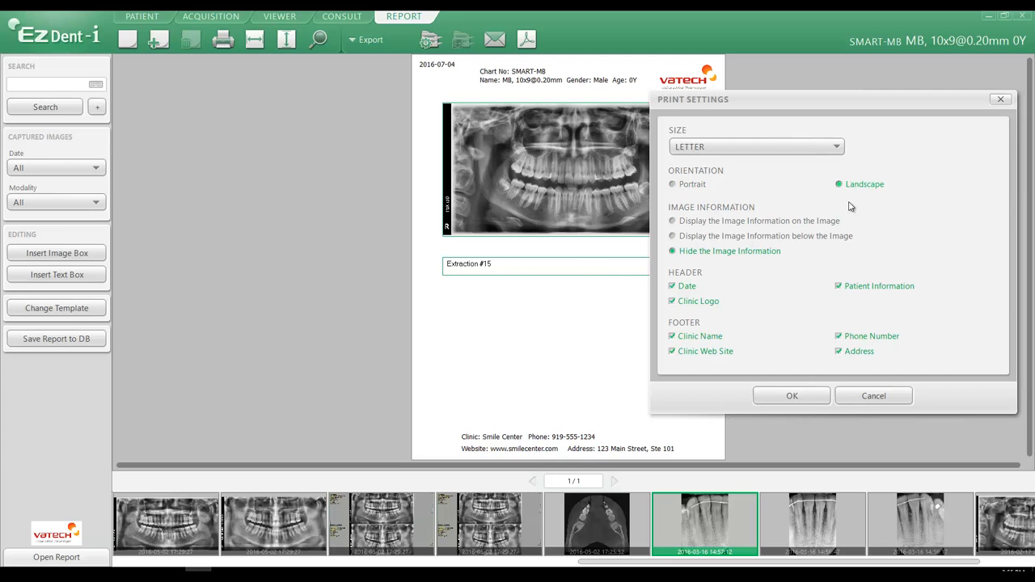
{"action": "left_click", "coordinate": [792, 396]}
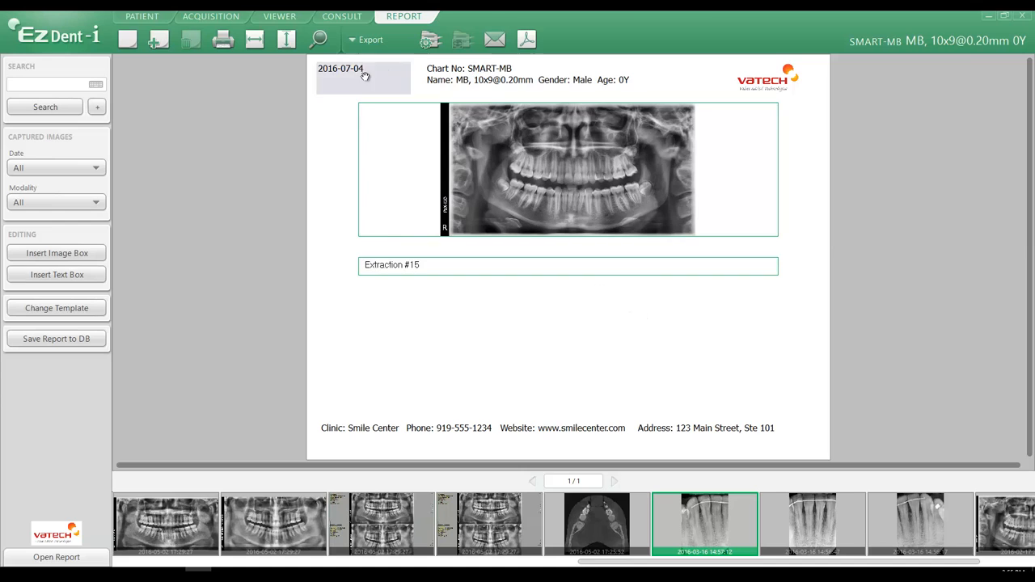
Switch the print layout back to portrait and display the image information on the image.
{"action": "left_click", "coordinate": [427, 42]}
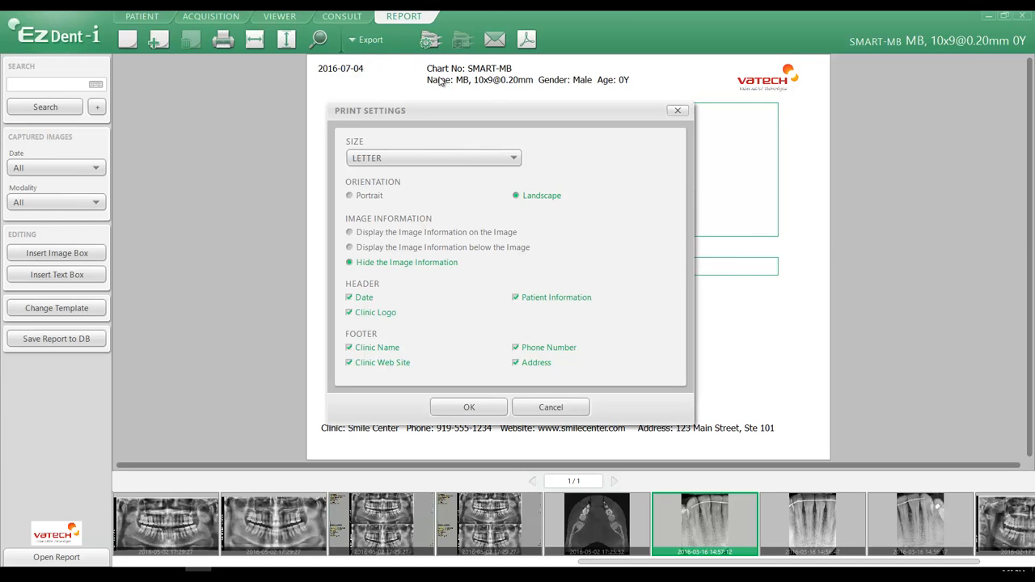
{"action": "left_click", "coordinate": [368, 196]}
{"action": "left_click_drag", "start_coordinate": [469, 113], "coordinate": [193, 90]}
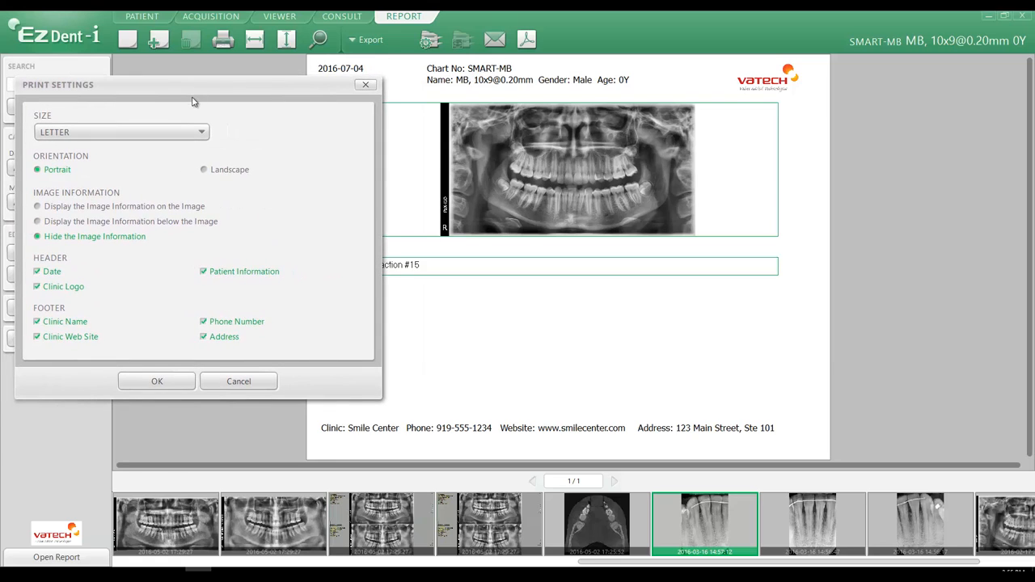
{"action": "left_click", "coordinate": [46, 208]}
{"action": "left_click", "coordinate": [181, 386]}
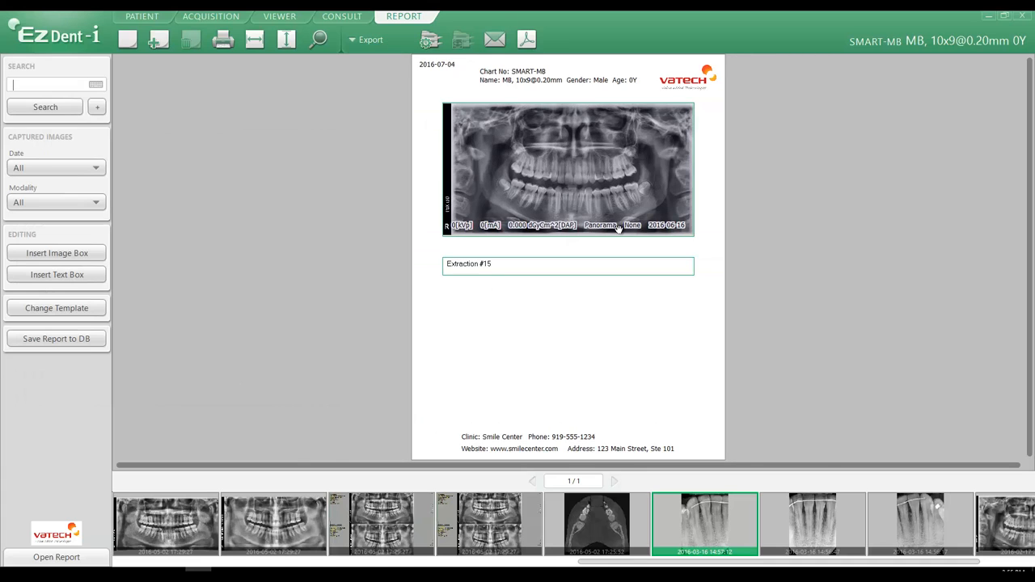
Change the print settings to display the image information below the image.
{"action": "left_click", "coordinate": [431, 39]}
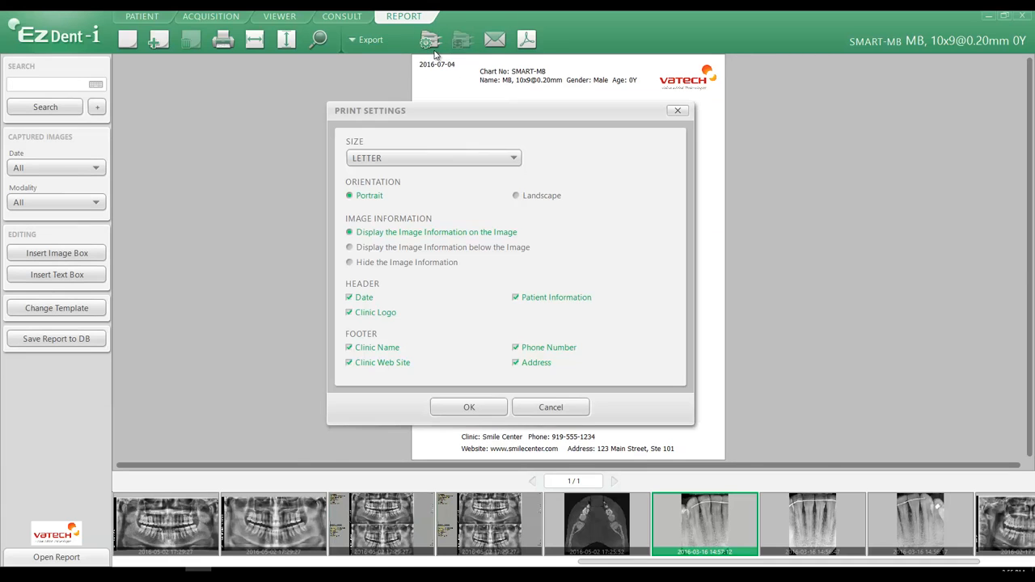
{"action": "left_click", "coordinate": [396, 246]}
{"action": "left_click", "coordinate": [470, 406]}
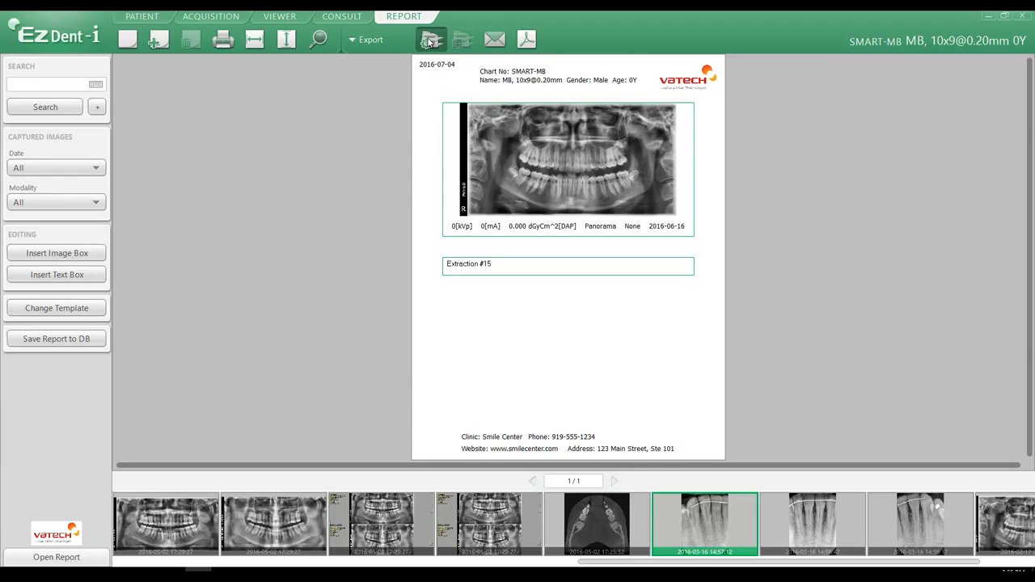
Hide the image information in the print settings again.
{"action": "left_click", "coordinate": [430, 39]}
{"action": "left_click", "coordinate": [408, 264]}
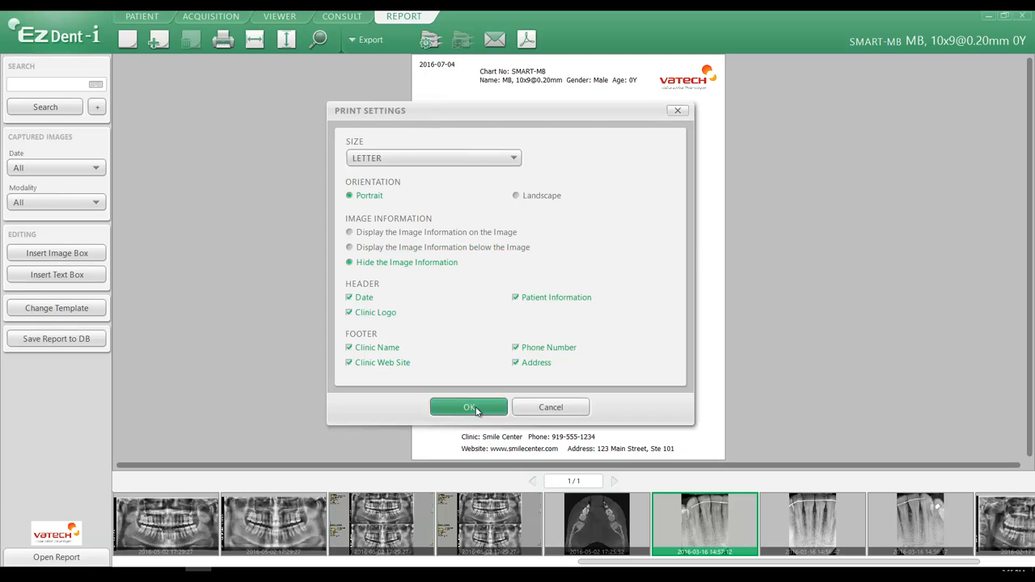
{"action": "left_click", "coordinate": [477, 407]}
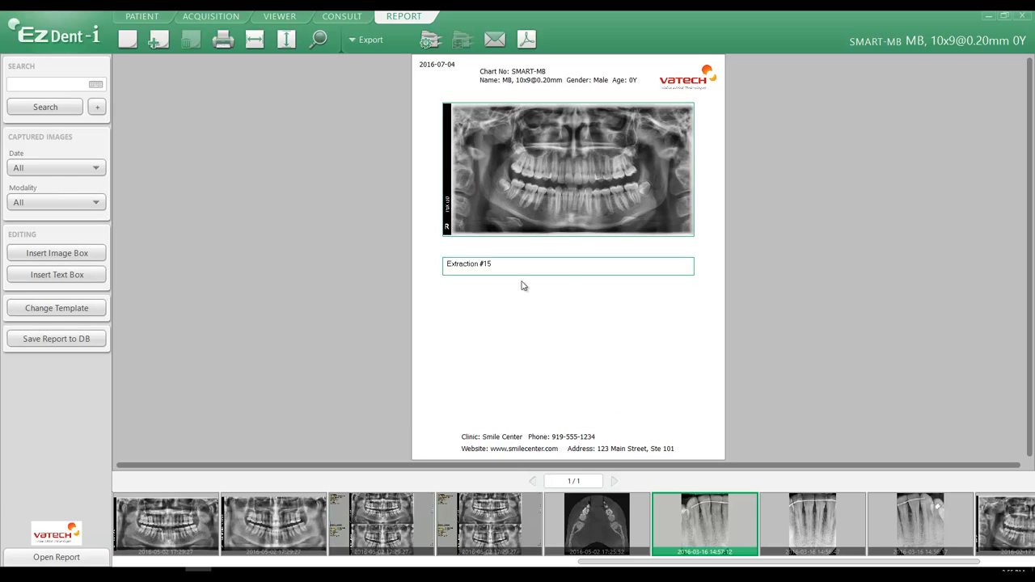
Remove the date from the report header in the print settings.
{"action": "left_click", "coordinate": [431, 40]}
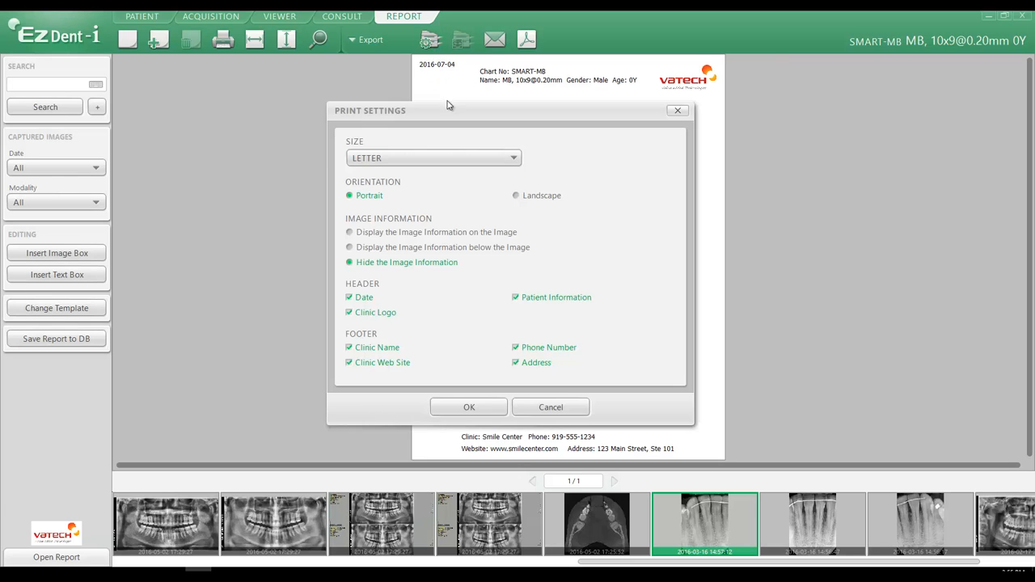
{"action": "left_click_drag", "start_coordinate": [450, 111], "coordinate": [782, 117]}
{"action": "left_click", "coordinate": [695, 302]}
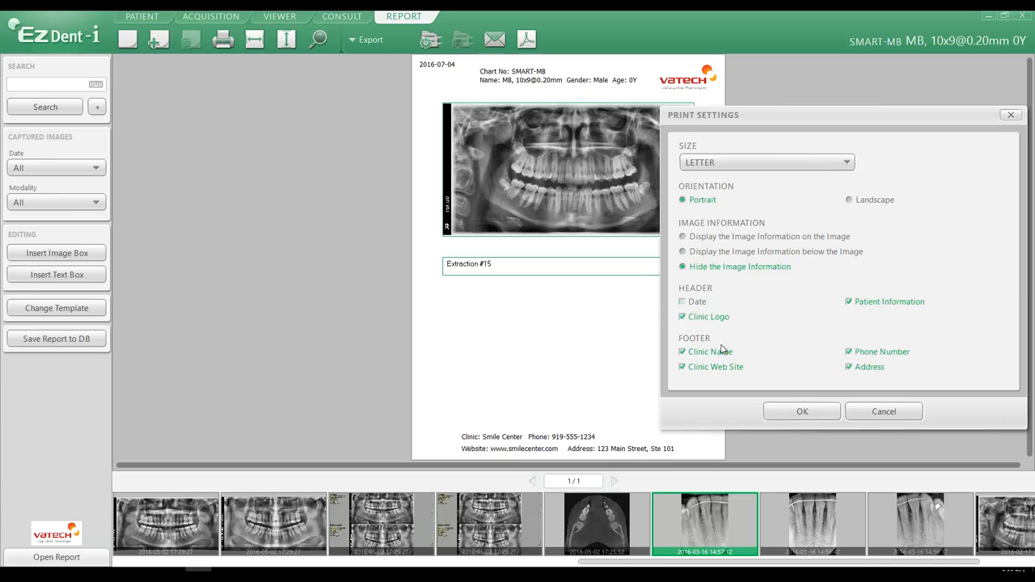
{"action": "left_click", "coordinate": [798, 411]}
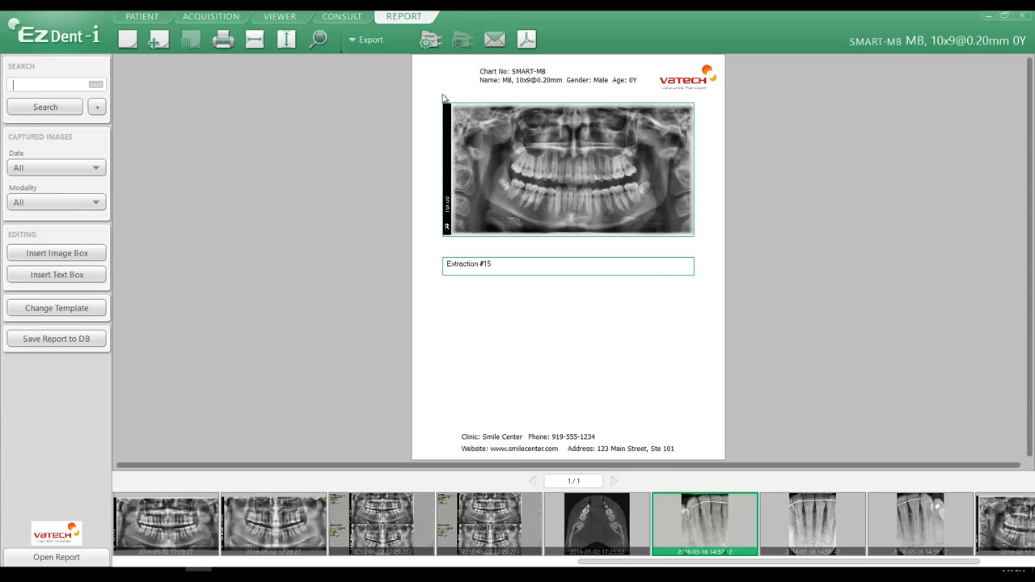
Remove the clinic logo from the report header in the print settings.
{"action": "left_click", "coordinate": [431, 42]}
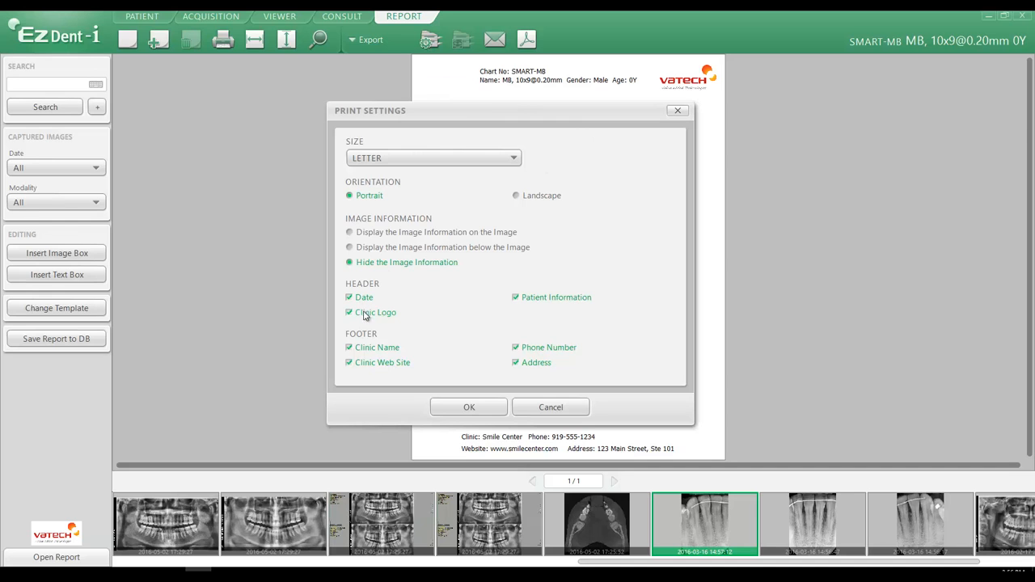
{"action": "left_click_drag", "start_coordinate": [455, 110], "coordinate": [202, 87]}
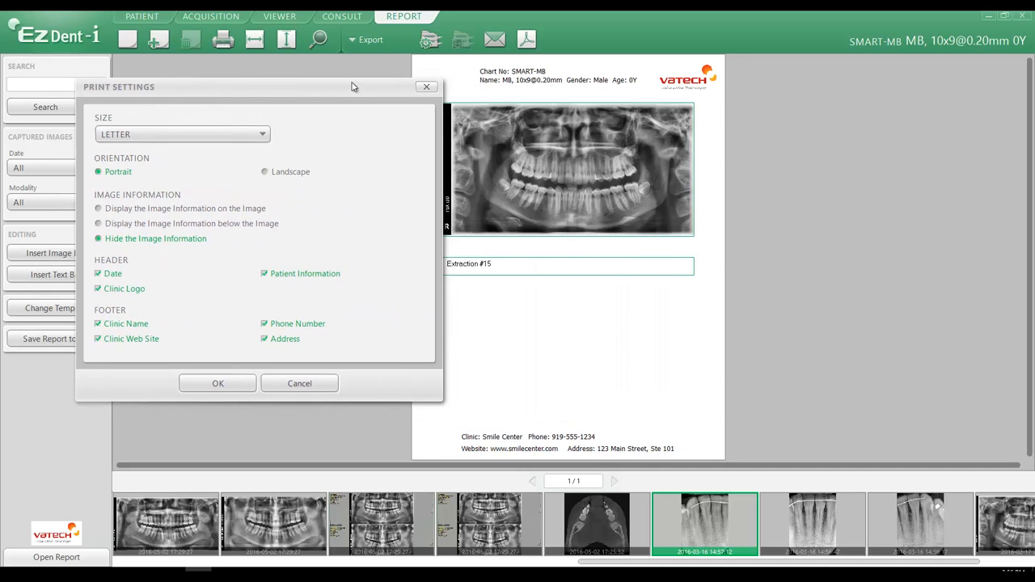
{"action": "left_click", "coordinate": [98, 290]}
{"action": "left_click", "coordinate": [216, 383]}
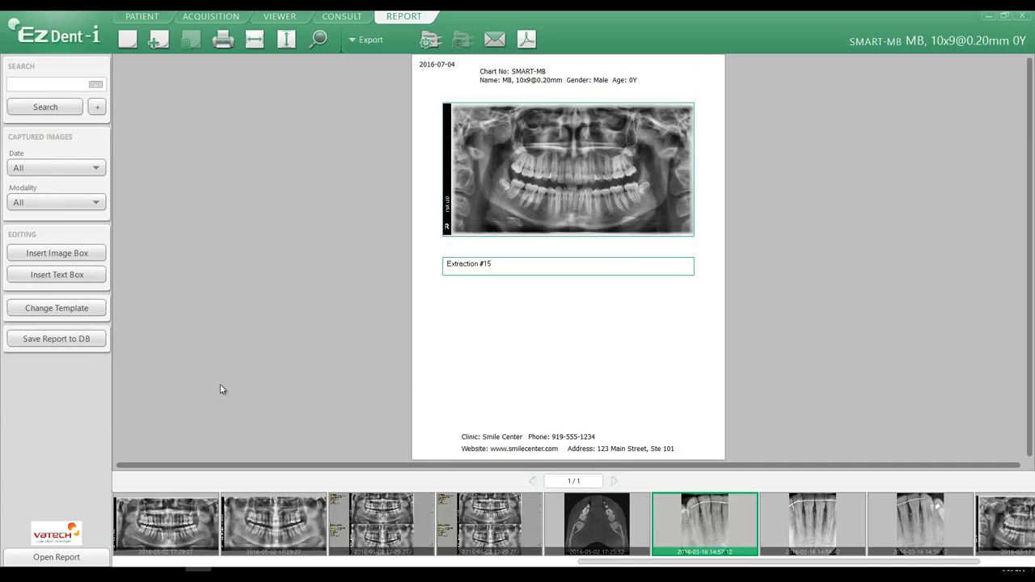
Restore the clinic logo in the header and hide the patient information.
{"action": "left_click", "coordinate": [429, 42]}
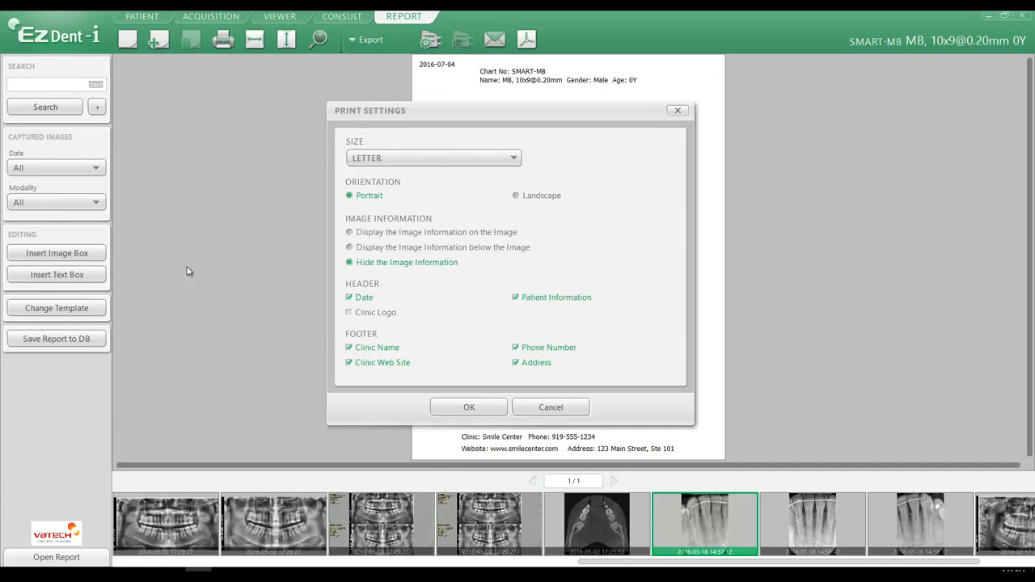
{"action": "left_click", "coordinate": [371, 316]}
{"action": "left_click", "coordinate": [469, 407]}
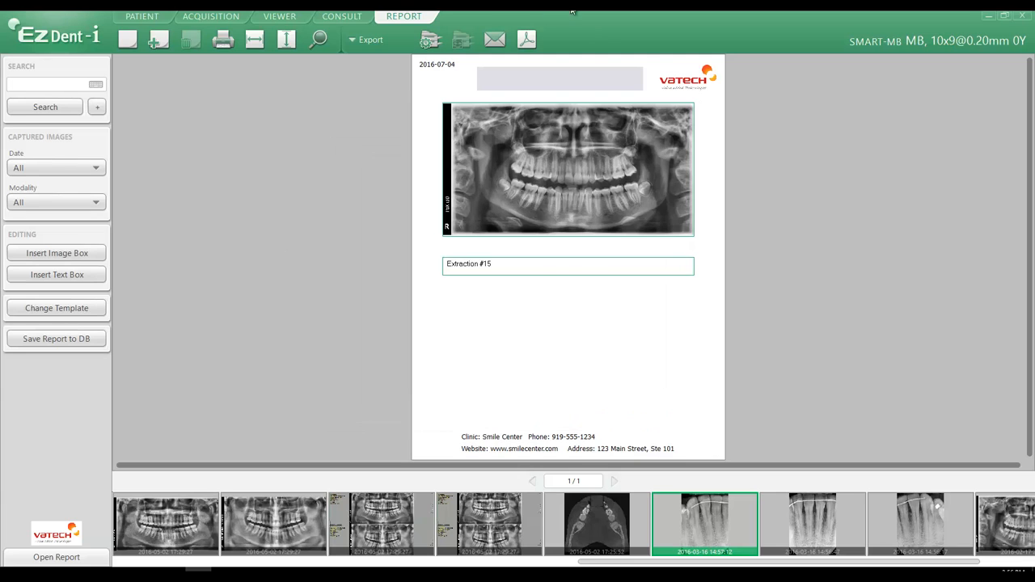
Show the patient information in the report header again.
{"action": "left_click", "coordinate": [428, 43]}
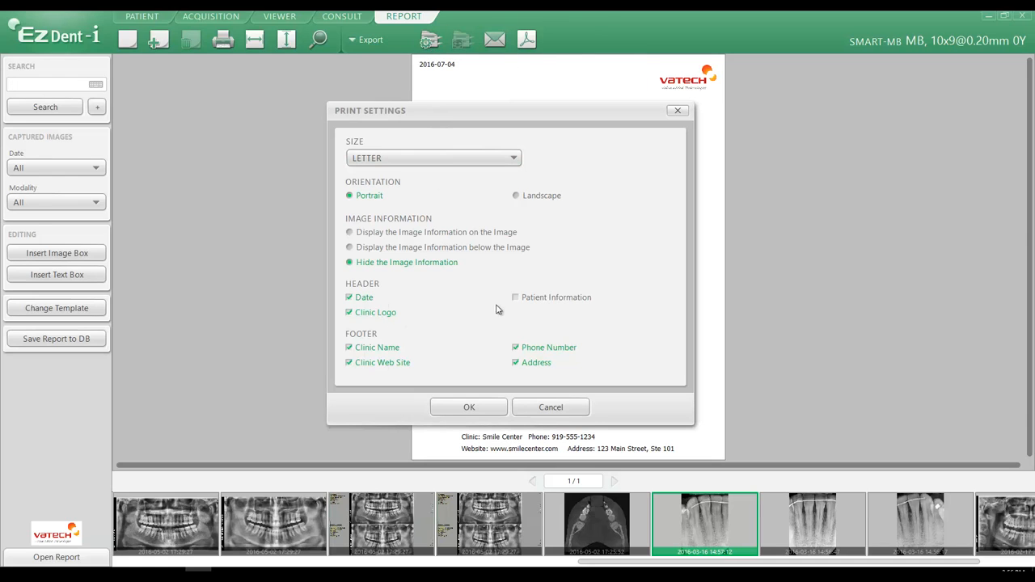
{"action": "left_click", "coordinate": [524, 299]}
{"action": "left_click_drag", "start_coordinate": [465, 113], "coordinate": [124, 72]}
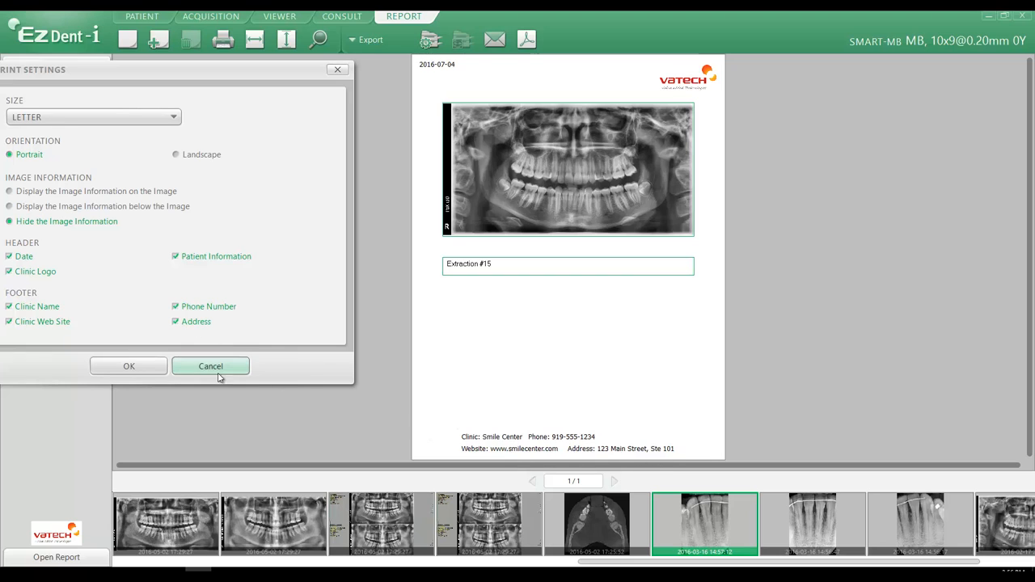
{"action": "left_click", "coordinate": [130, 367]}
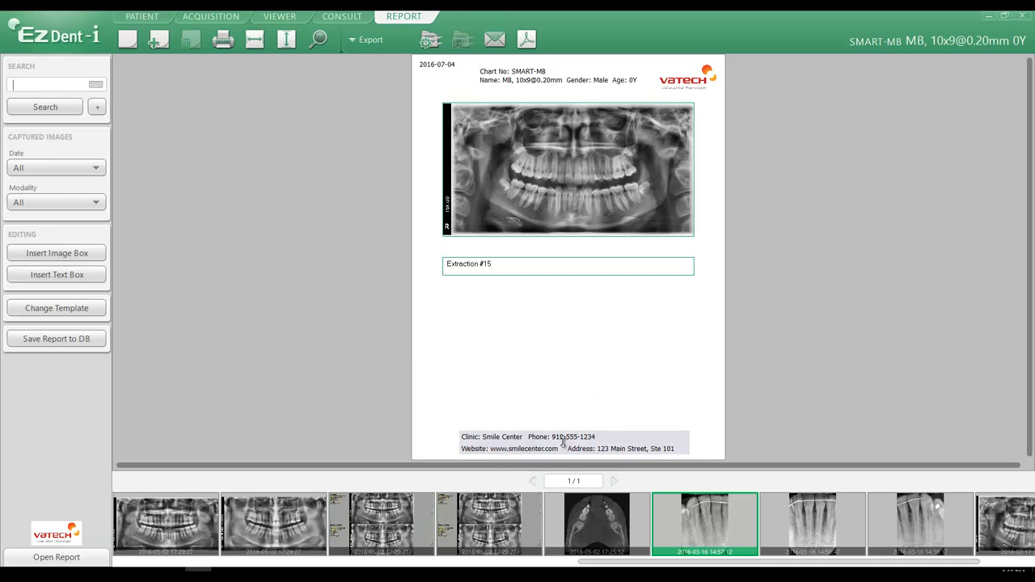
Move the patient information block down to the page bottom and the clinic logo to the top centre.
{"action": "left_click", "coordinate": [536, 73]}
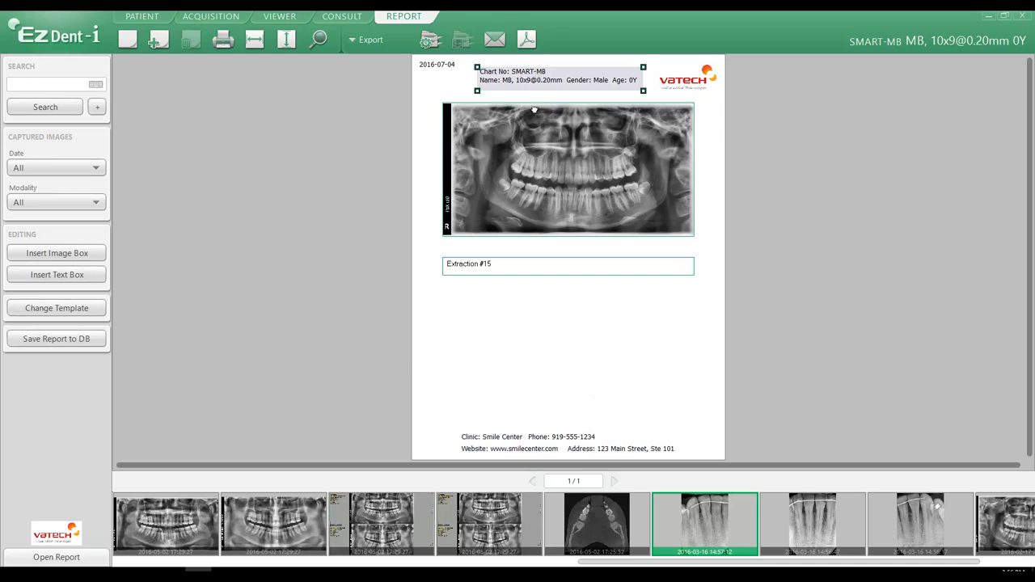
{"action": "left_click_drag", "start_coordinate": [534, 109], "coordinate": [546, 408]}
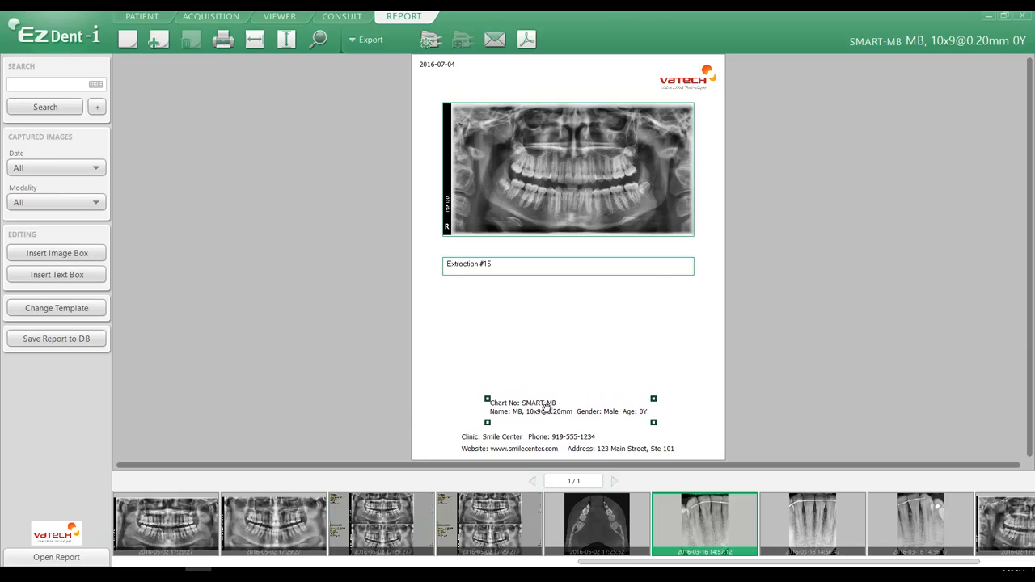
{"action": "left_click_drag", "start_coordinate": [686, 77], "coordinate": [575, 91]}
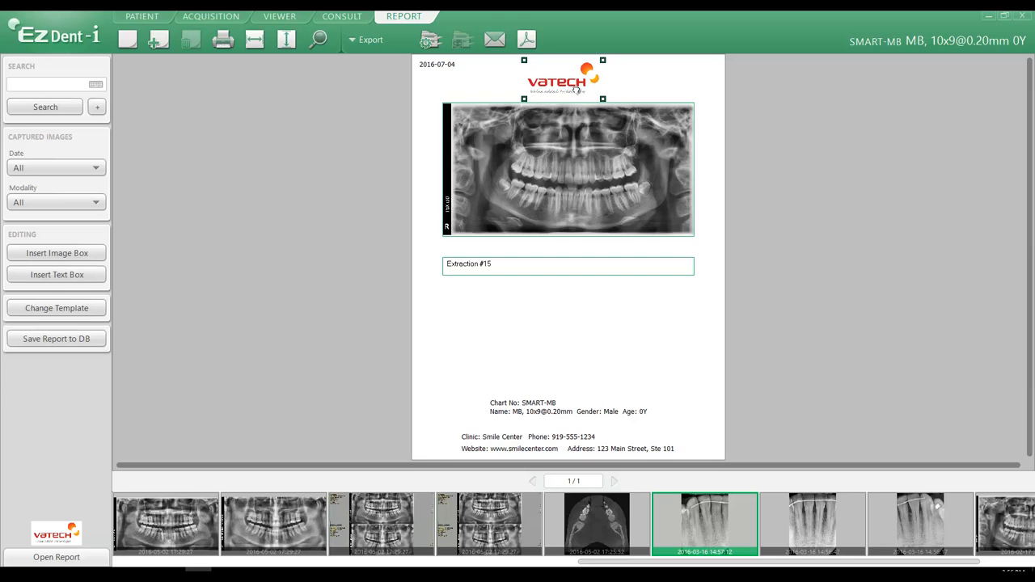
Shift the panoramic image and its caption box slightly down the page.
{"action": "left_click_drag", "start_coordinate": [567, 164], "coordinate": [571, 179]}
{"action": "left_click_drag", "start_coordinate": [573, 265], "coordinate": [573, 287]}
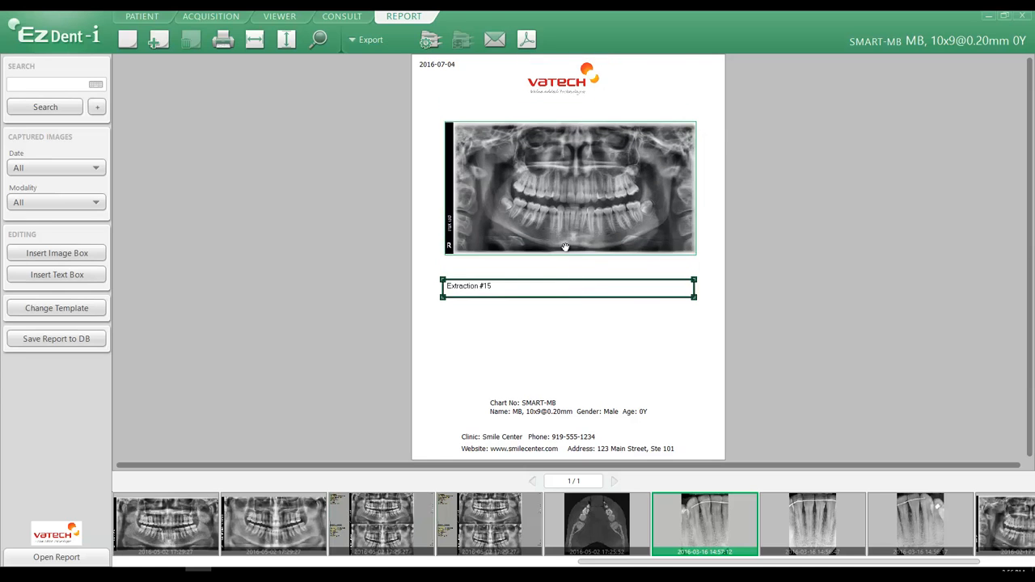
{"action": "left_click", "coordinate": [555, 201]}
{"action": "left_click_drag", "start_coordinate": [555, 202], "coordinate": [551, 202]}
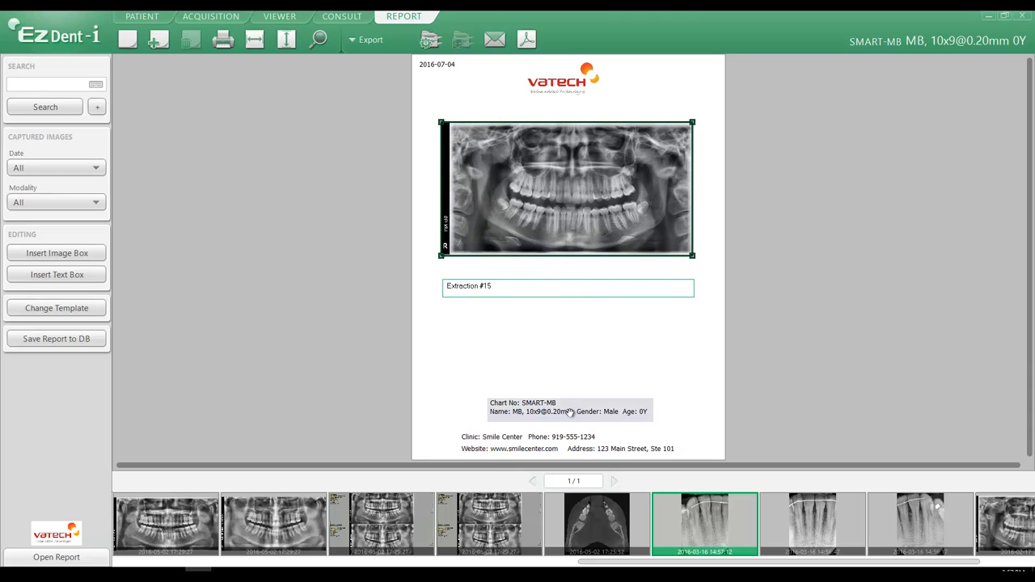
Move the clinic contact block from the footer to the top, just beneath the logo.
{"action": "left_click_drag", "start_coordinate": [558, 450], "coordinate": [550, 110]}
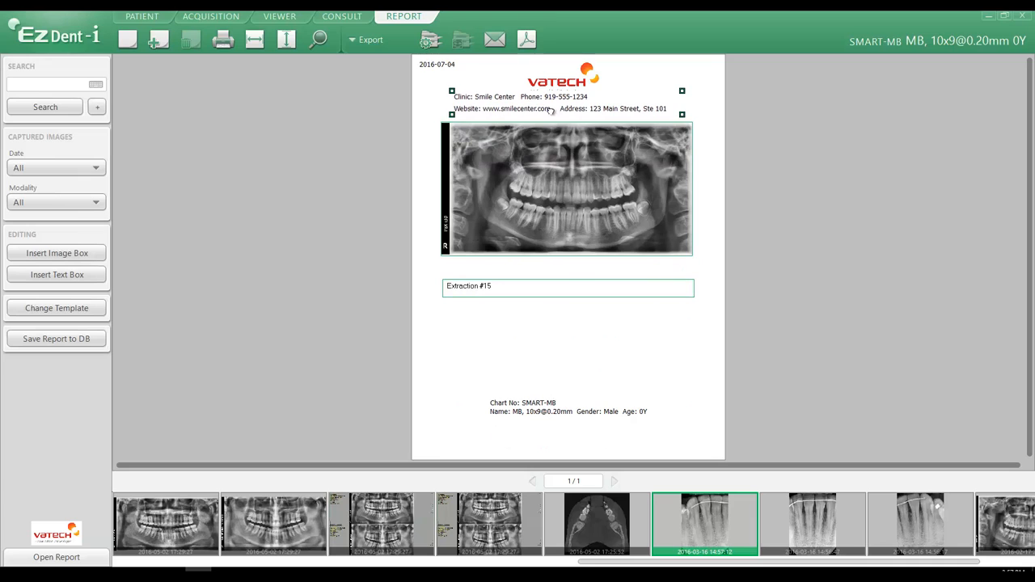
{"action": "left_click", "coordinate": [469, 384]}
Move the report date from the top corner to just below the panoramic image.
{"action": "left_click_drag", "start_coordinate": [430, 65], "coordinate": [456, 262]}
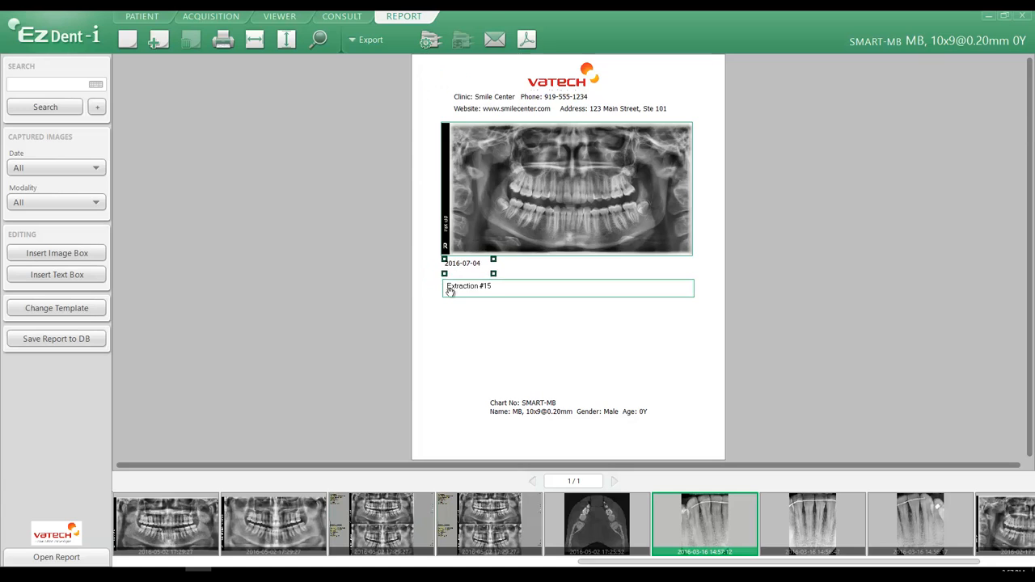
{"action": "left_click", "coordinate": [455, 348]}
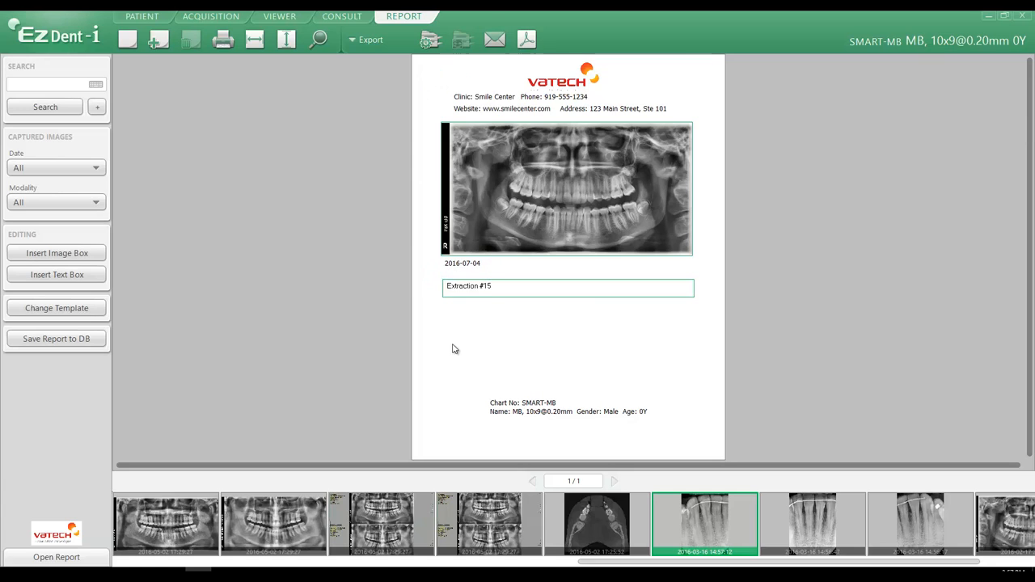
{"action": "left_click", "coordinate": [493, 291]}
Move the patient information block further down to the very bottom of the page.
{"action": "left_click_drag", "start_coordinate": [524, 408], "coordinate": [535, 438]}
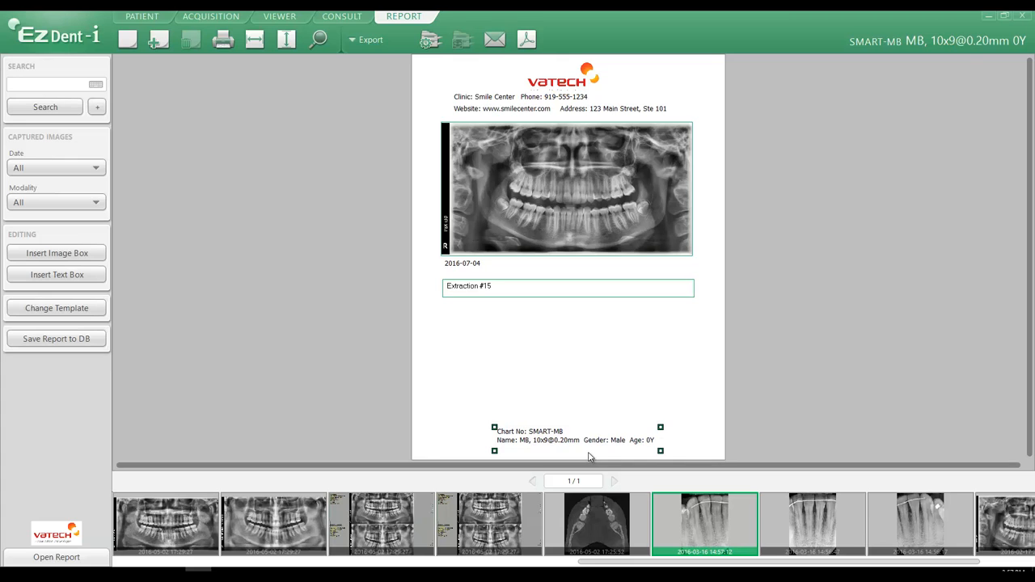
Open the Send E-mail dialog for the report and enter the recipient's e-mail address.
{"action": "left_click", "coordinate": [511, 102]}
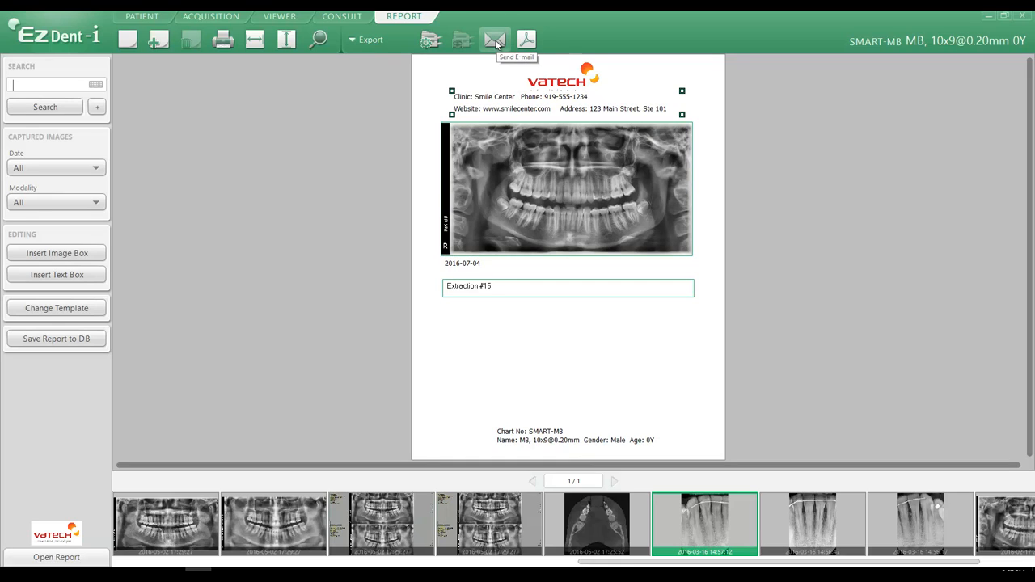
{"action": "left_click", "coordinate": [496, 44]}
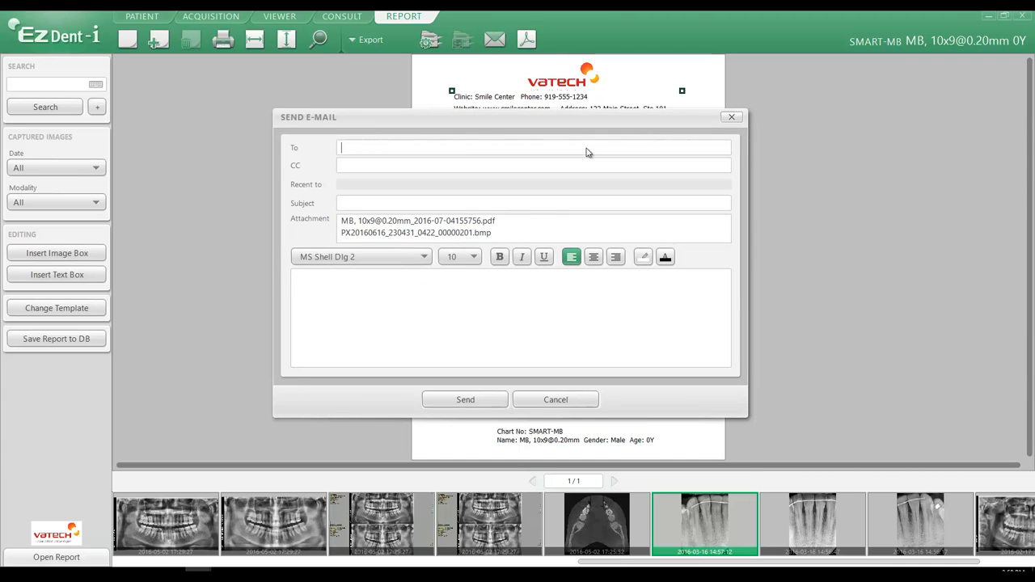
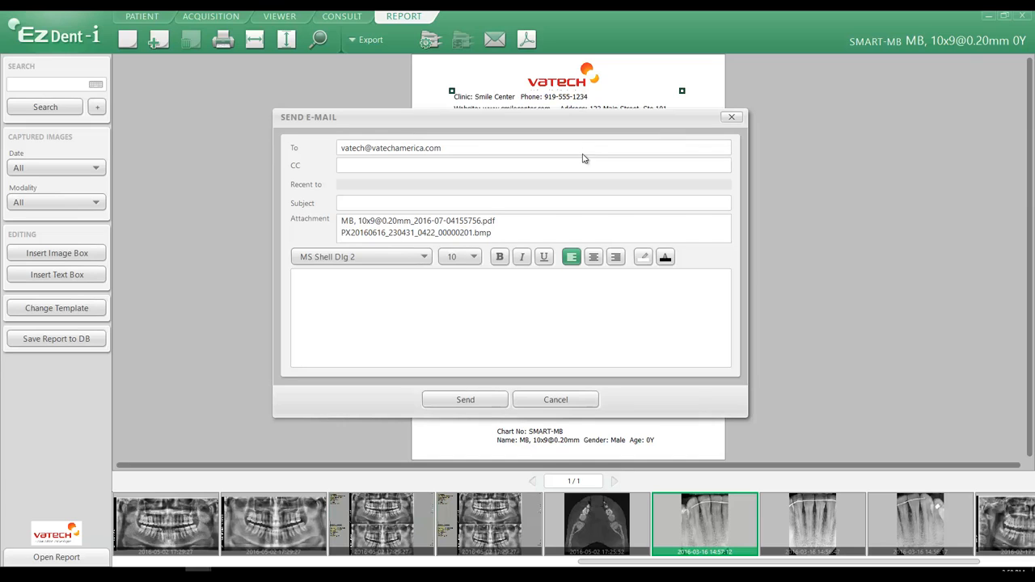
Enter a subject made of the patient's name followed by 'panorama' and check the attached files.
{"action": "left_click", "coordinate": [511, 206]}
{"action": "type", "text": "jane doepanorama"}
{"action": "left_click", "coordinate": [462, 223]}
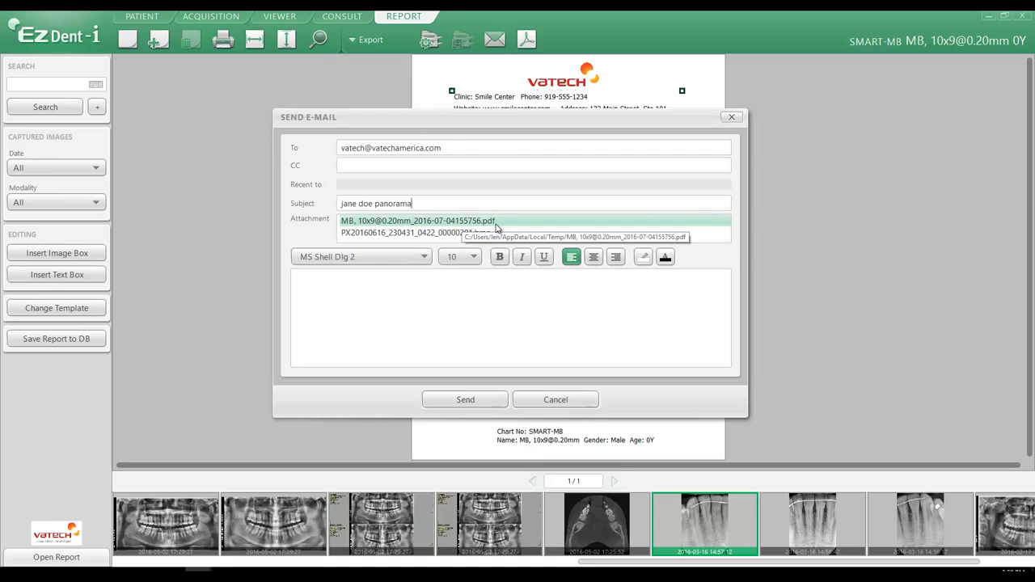
{"action": "left_click", "coordinate": [496, 234]}
Set the message font to MS Sans Serif at size 11.
{"action": "left_click", "coordinate": [429, 276]}
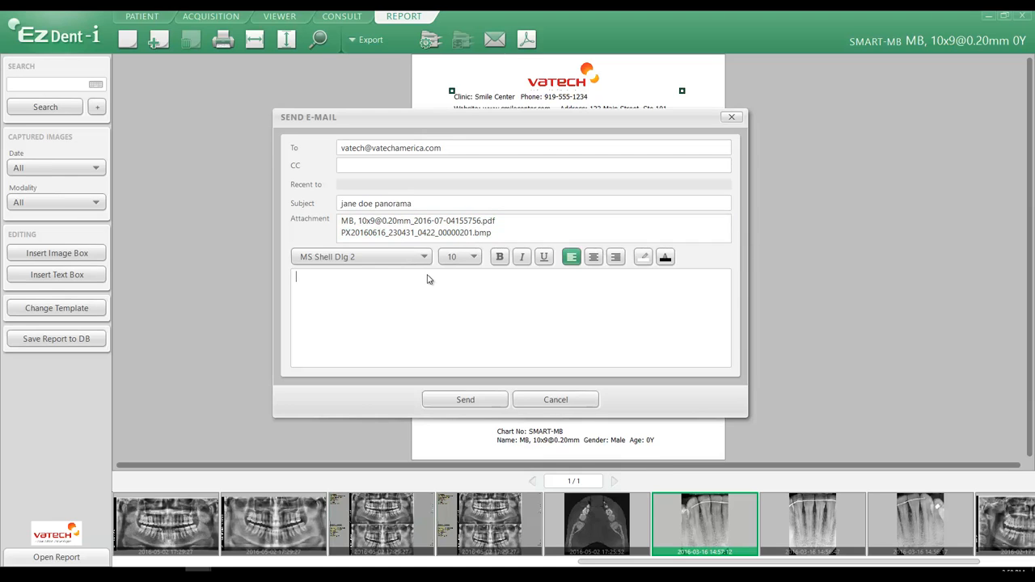
{"action": "left_click", "coordinate": [421, 258]}
{"action": "left_click", "coordinate": [421, 258]}
{"action": "left_click", "coordinate": [419, 257]}
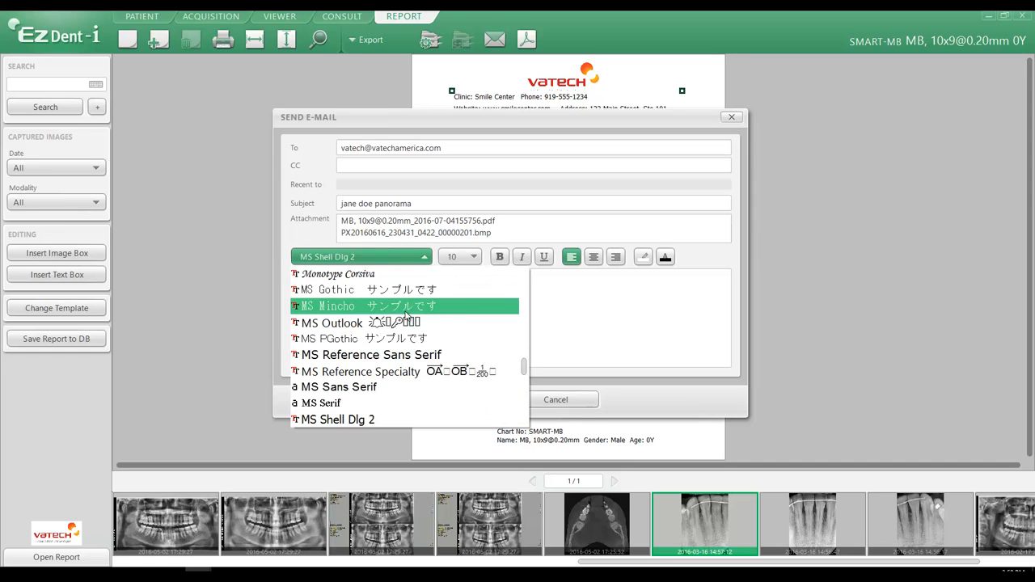
{"action": "left_click", "coordinate": [400, 386]}
{"action": "left_click", "coordinate": [467, 258]}
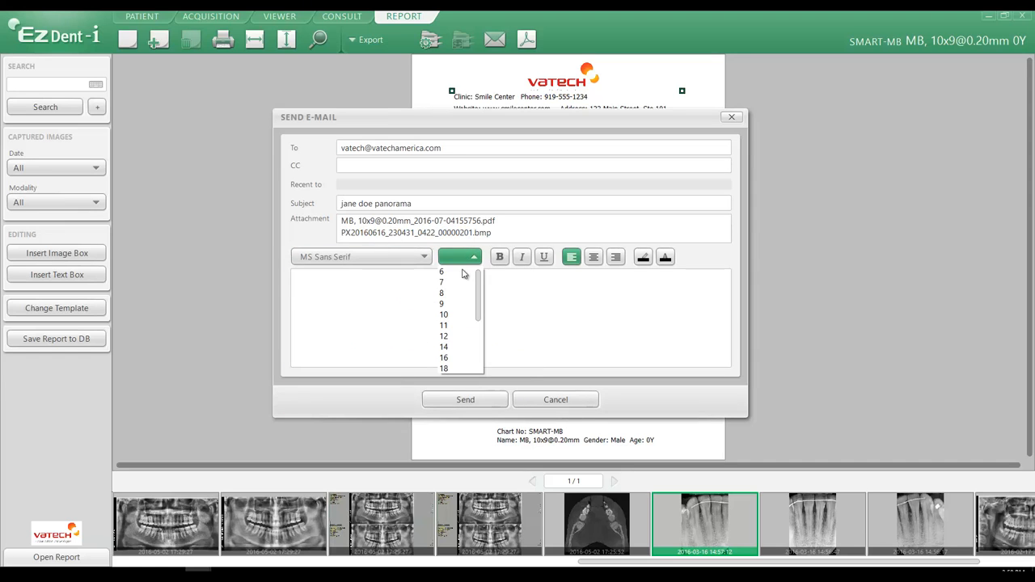
{"action": "left_click", "coordinate": [461, 328]}
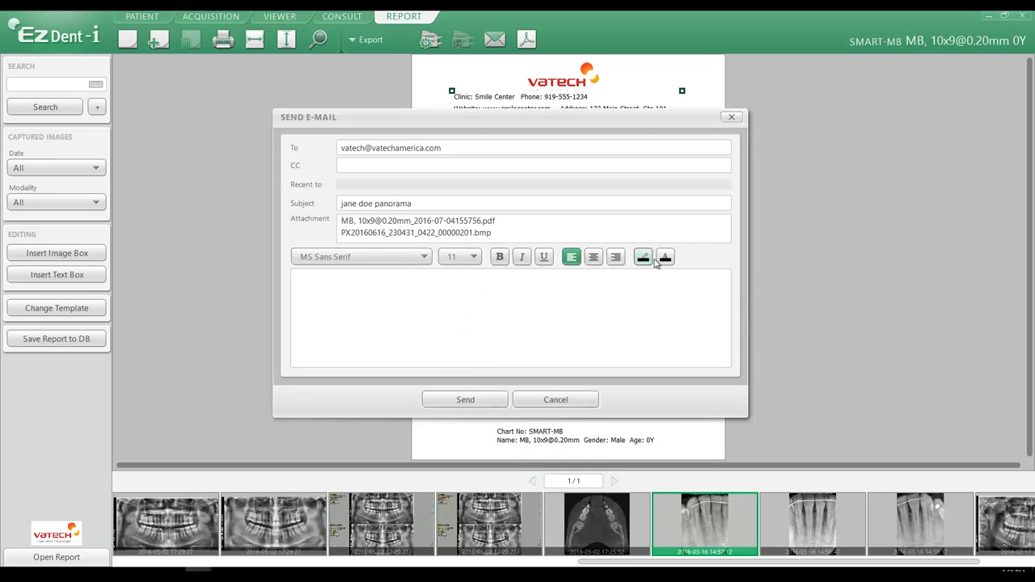
Write a message to the doctor asking to see the panorama and noting tooth #14 needs extraction, then send it.
{"action": "left_click", "coordinate": [522, 289]}
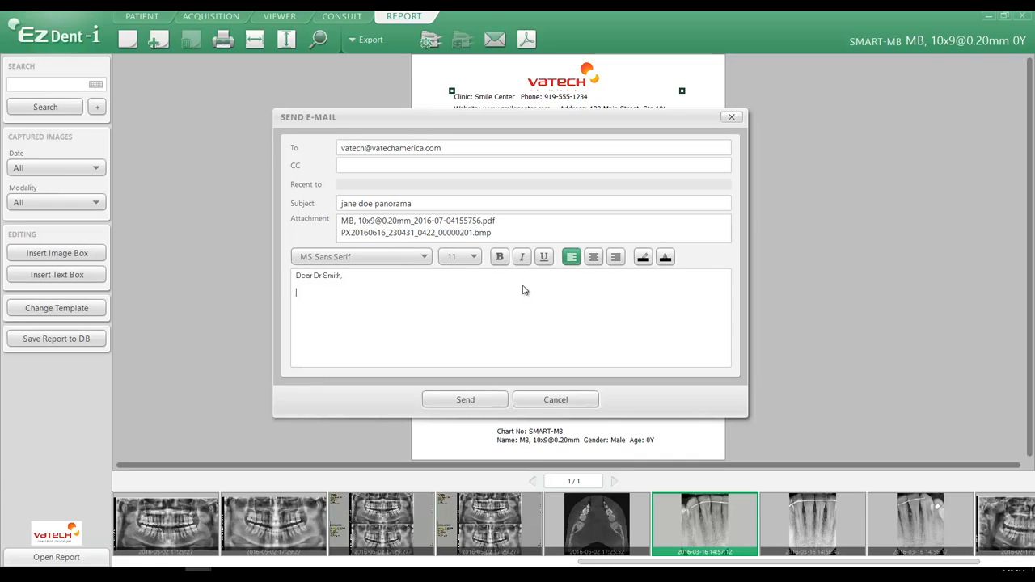
{"action": "type", "text": "Please see panorama for jane Doe. Tooth #14 needs to be extracted."}
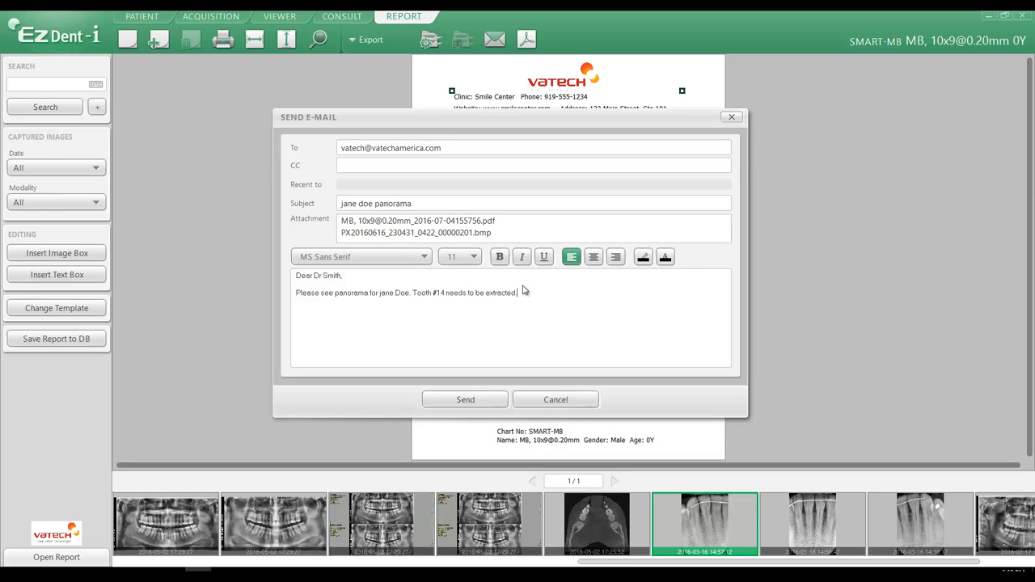
{"action": "left_click", "coordinate": [466, 401]}
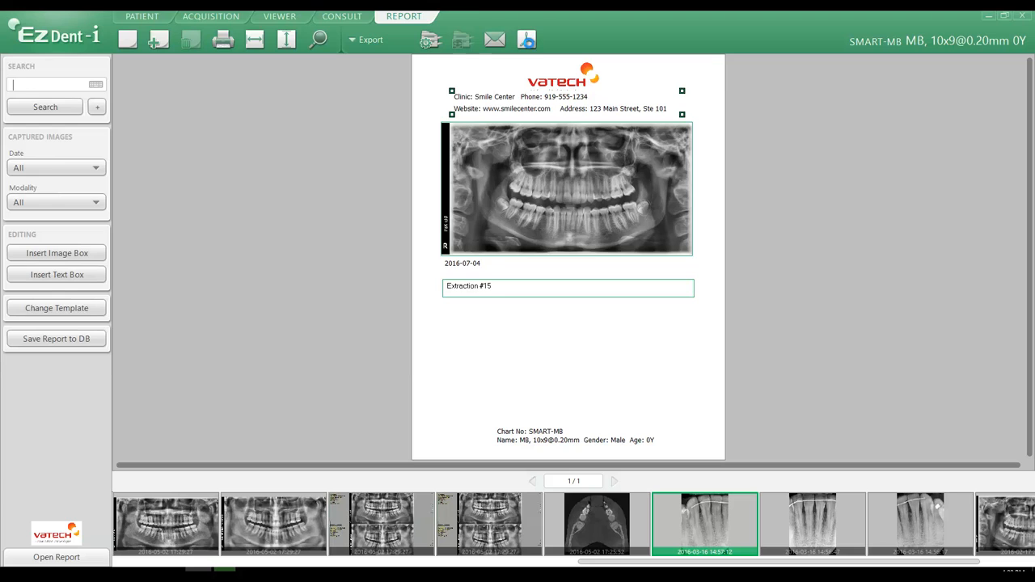
Export the report as a PDF named with the patient's name plus 'Report Tooth#12 extraction'.
{"action": "left_click", "coordinate": [527, 40]}
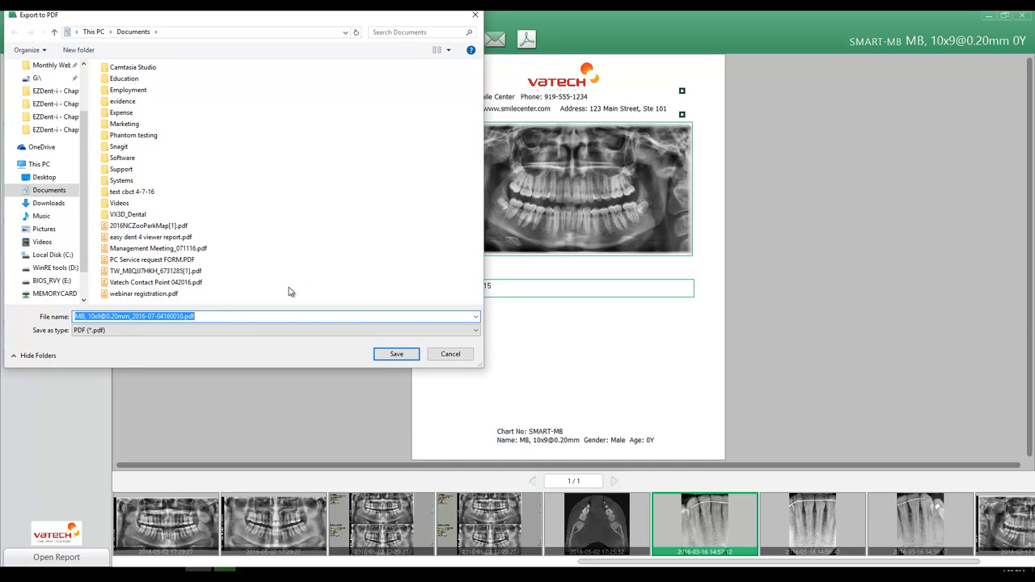
{"action": "type", "text": "Jane Doe Repo"}
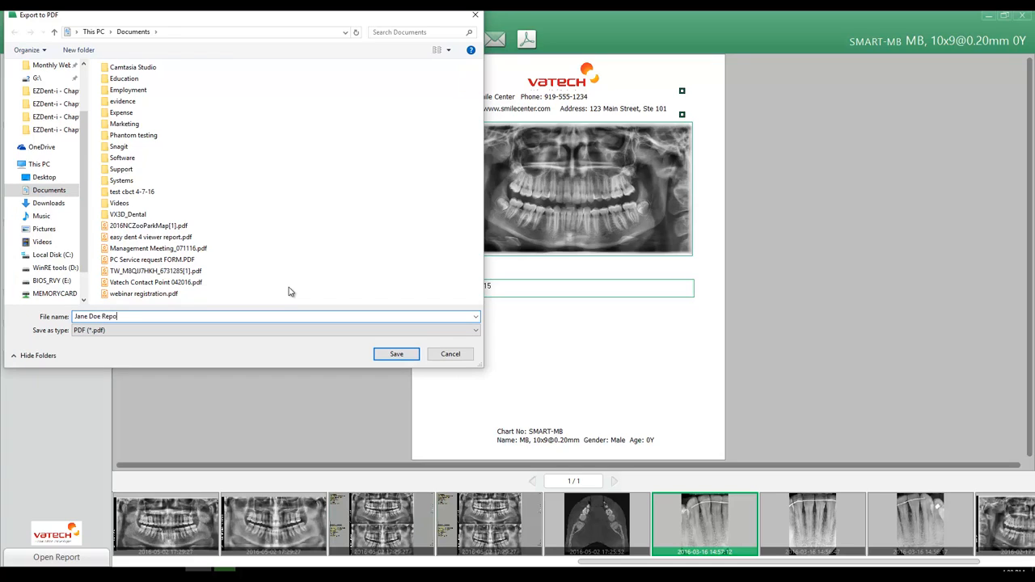
{"action": "type", "text": "rt Tooth#12 extraction"}
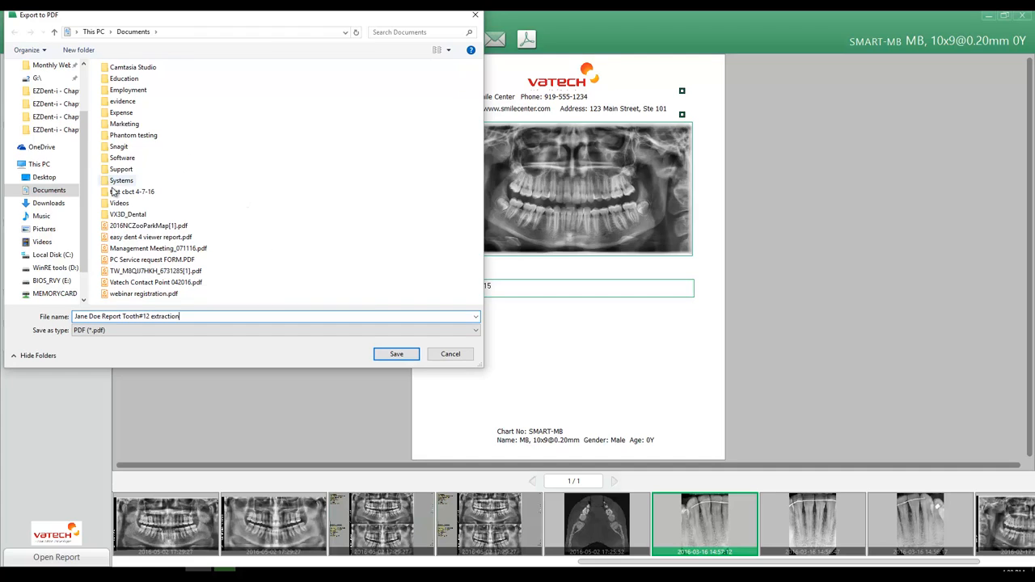
{"action": "left_click", "coordinate": [396, 354]}
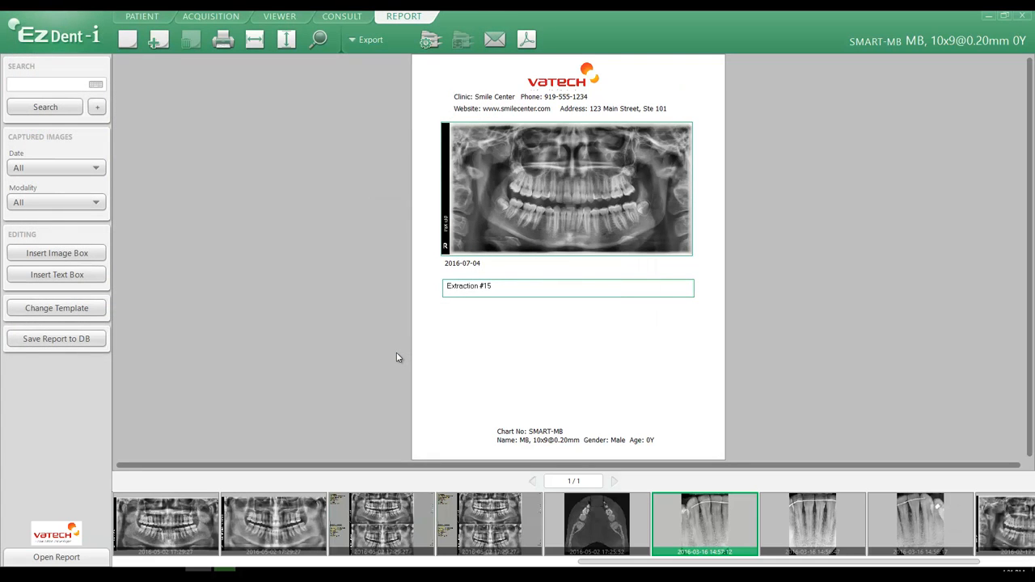
Show the image information below the panoramic image, then switch it to display on the image.
{"action": "right_click", "coordinate": [451, 350]}
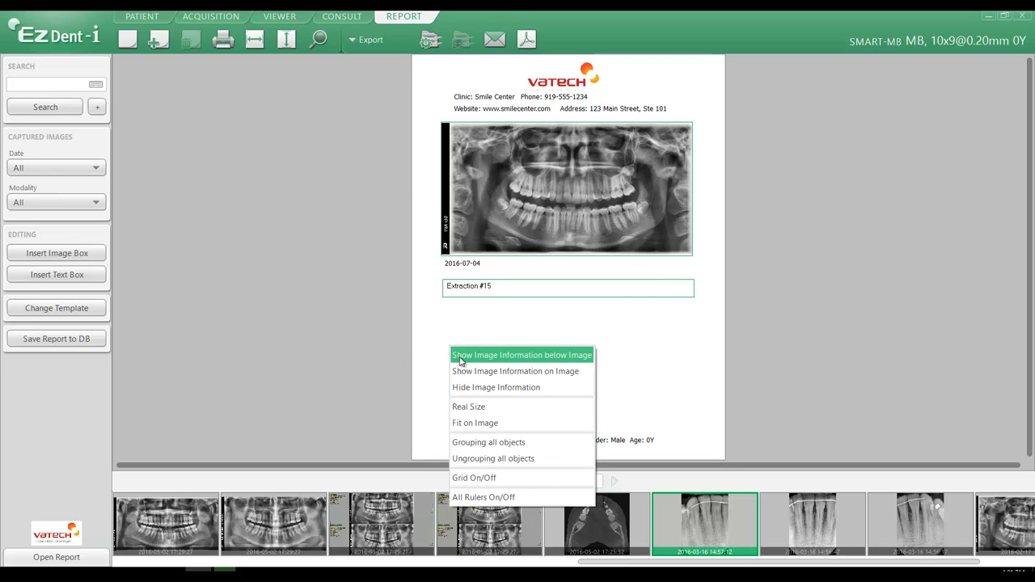
{"action": "left_click", "coordinate": [546, 361]}
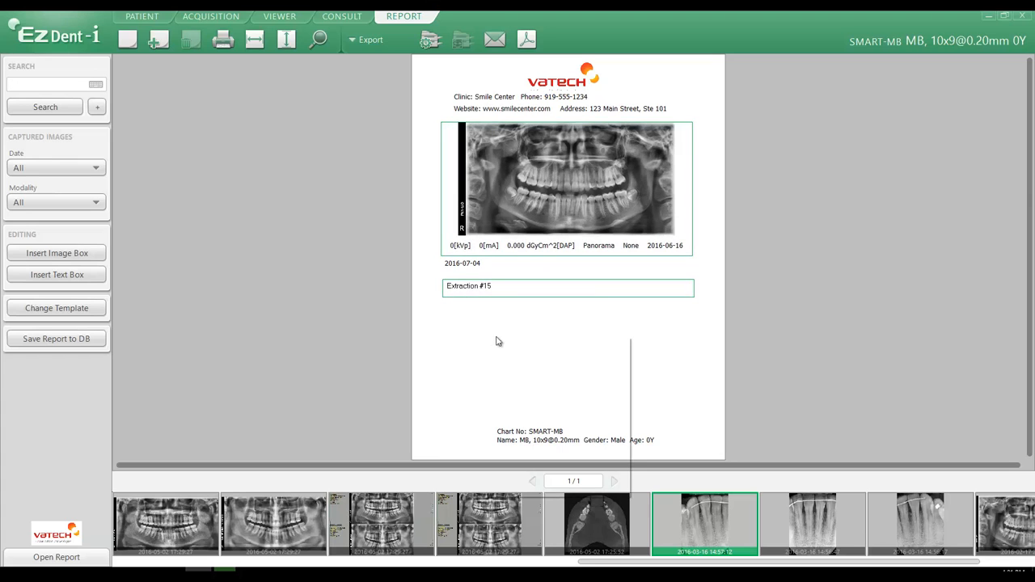
{"action": "right_click", "coordinate": [518, 356]}
{"action": "left_click", "coordinate": [520, 365]}
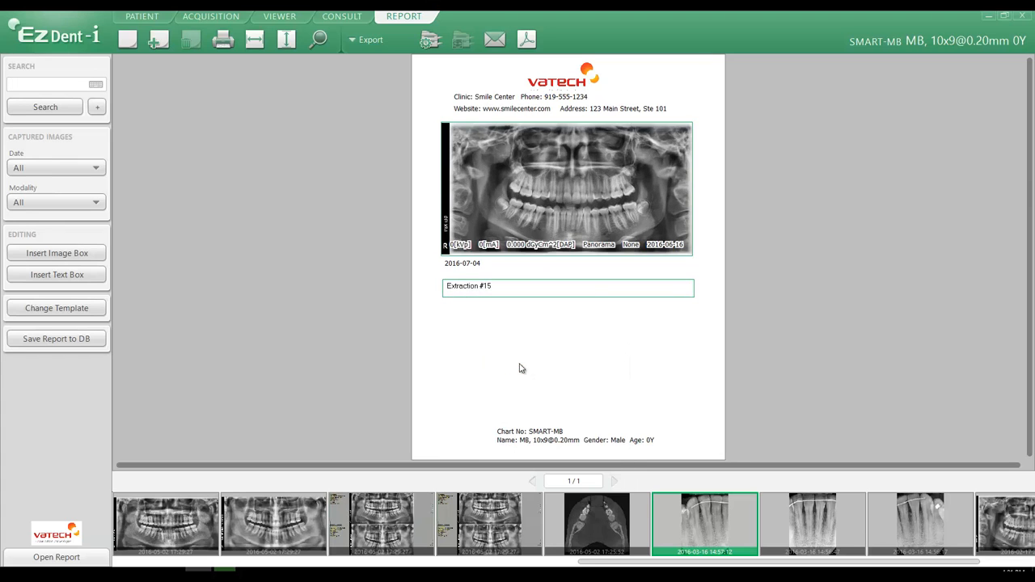
Hide the image information and set the panoramic image to real size.
{"action": "right_click", "coordinate": [526, 342]}
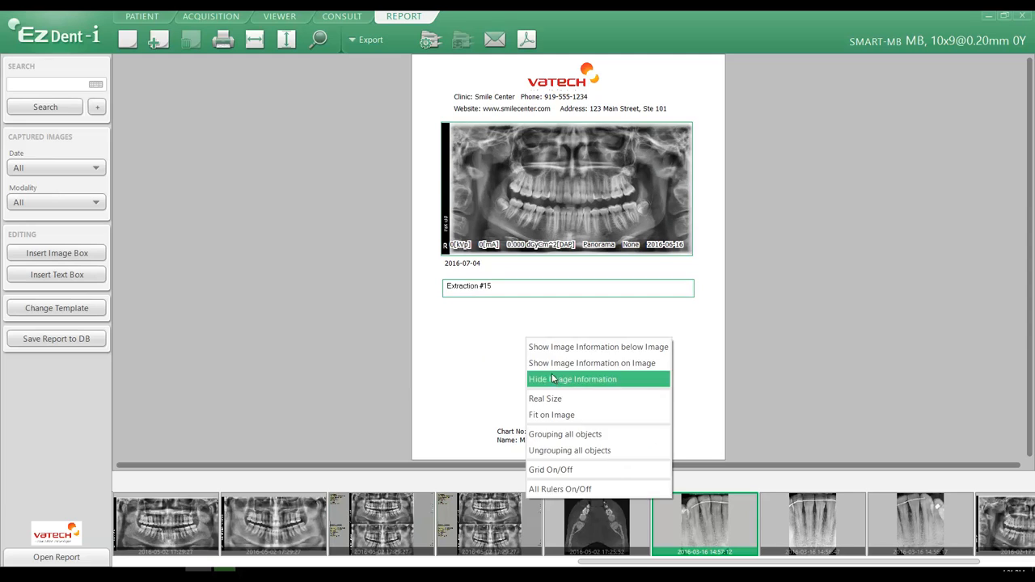
{"action": "left_click", "coordinate": [555, 385]}
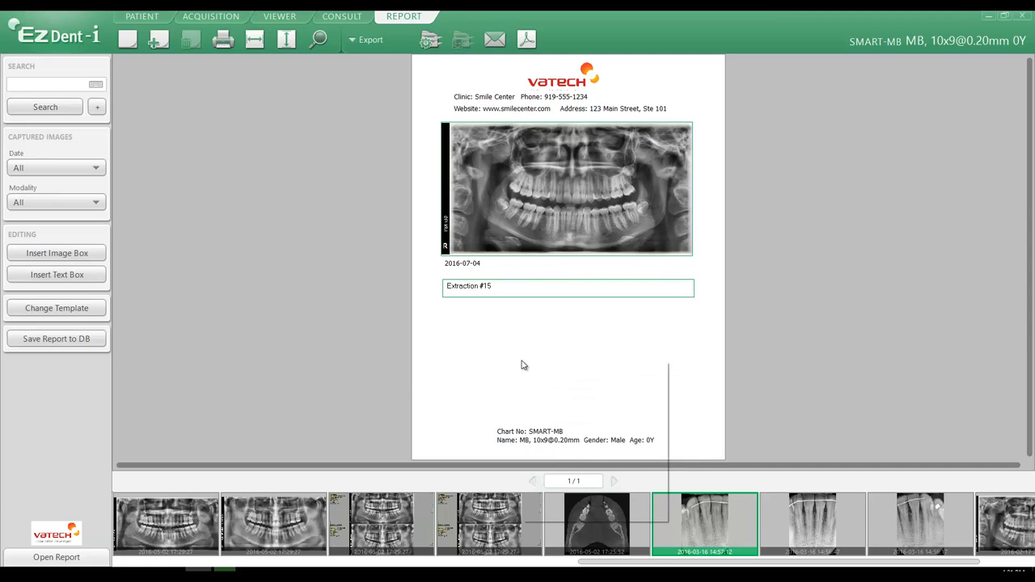
{"action": "right_click", "coordinate": [551, 403]}
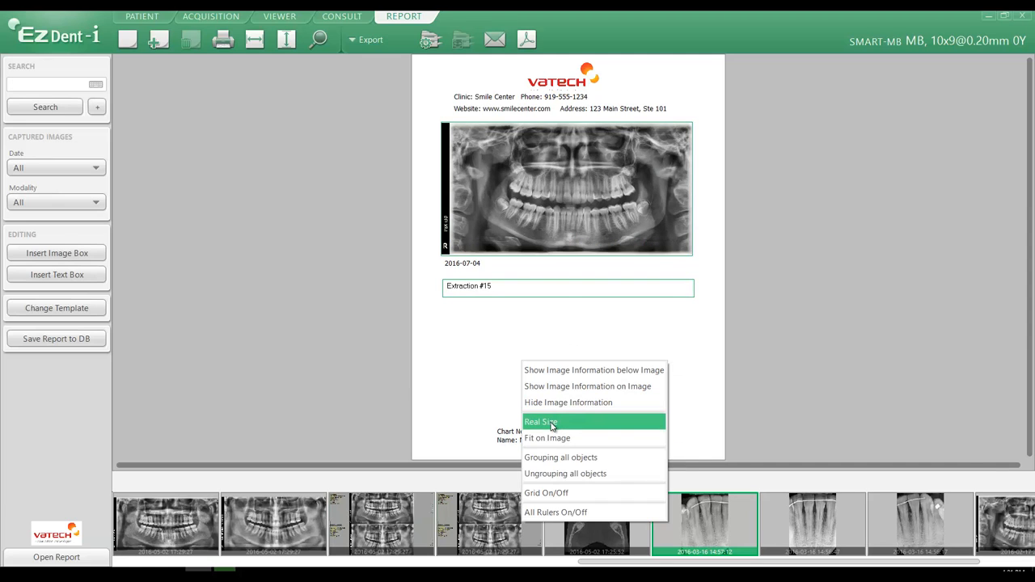
{"action": "left_click", "coordinate": [552, 423]}
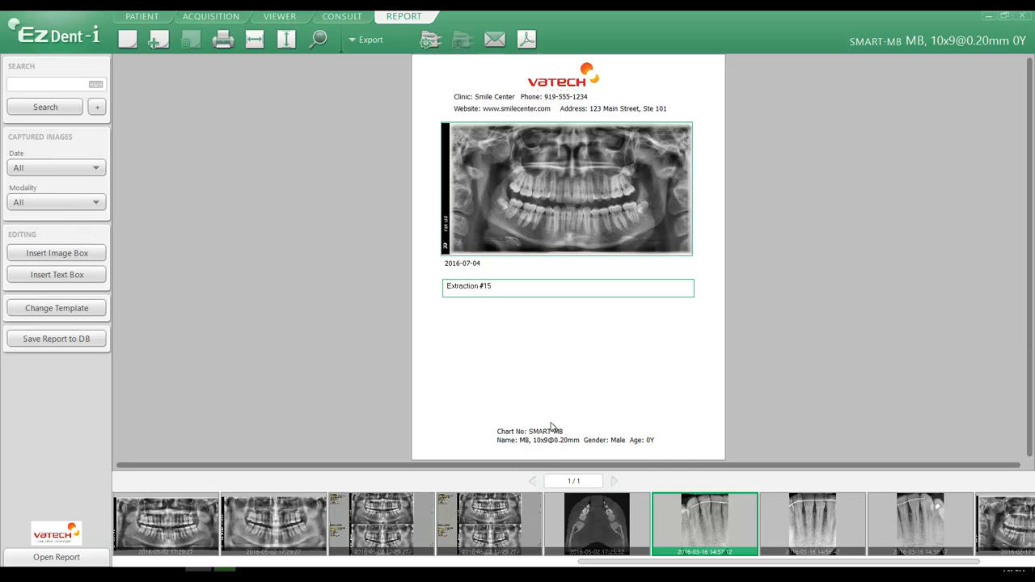
Fit the panoramic image to its box and group all report objects.
{"action": "right_click", "coordinate": [467, 327]}
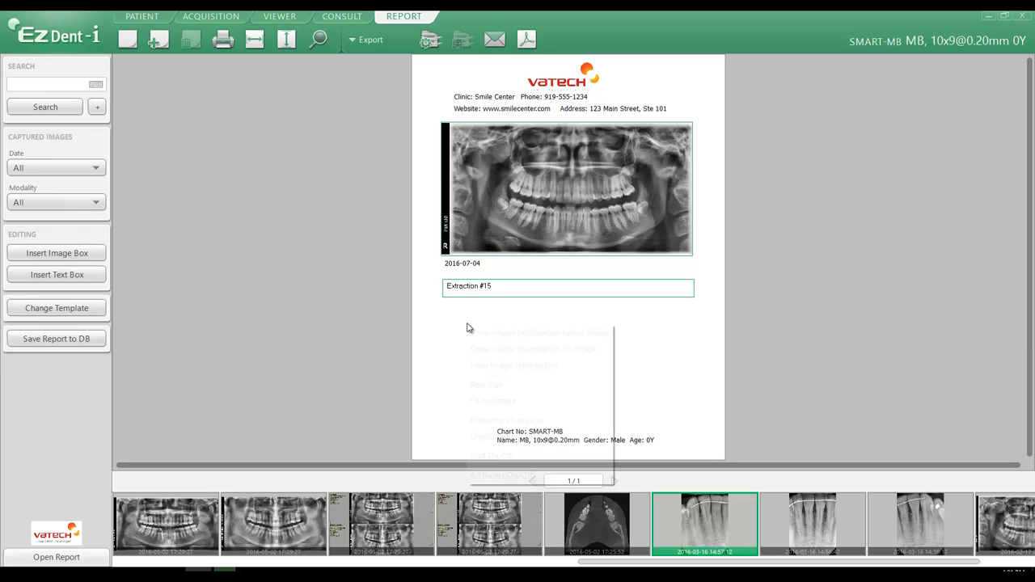
{"action": "left_click", "coordinate": [492, 401]}
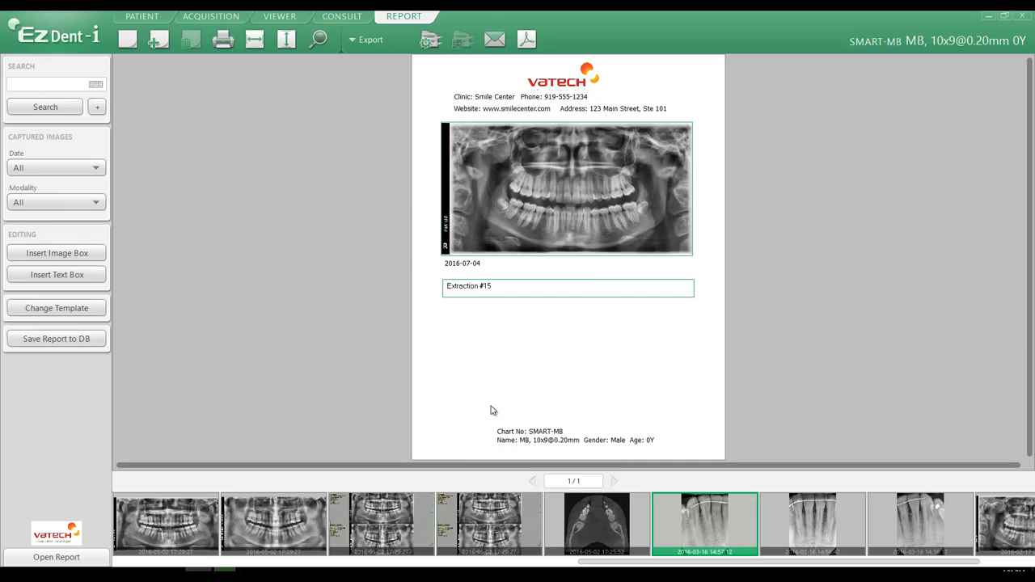
{"action": "right_click", "coordinate": [446, 323]}
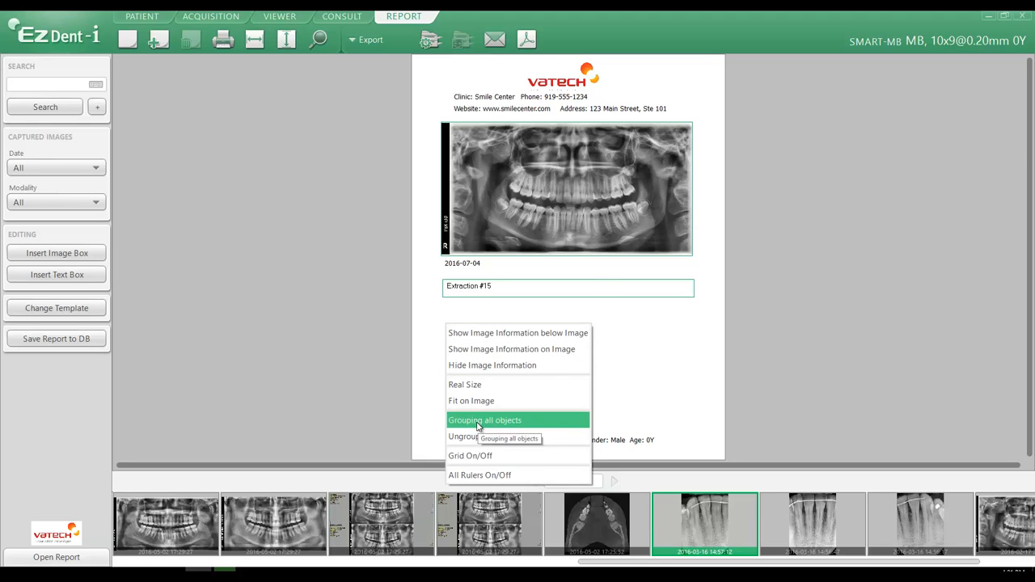
{"action": "left_click", "coordinate": [477, 427]}
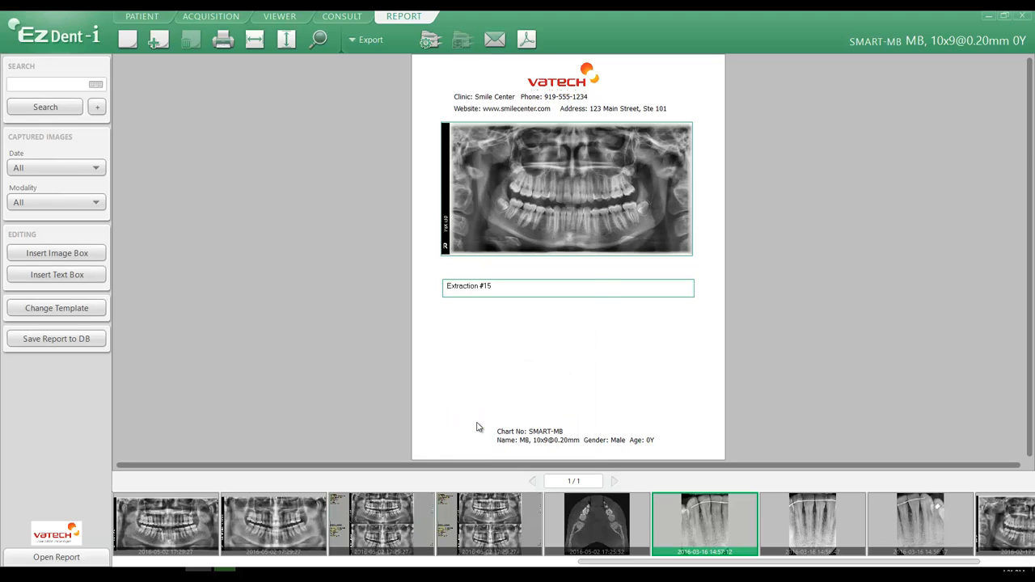
Ungroup all objects on the report page.
{"action": "right_click", "coordinate": [468, 340]}
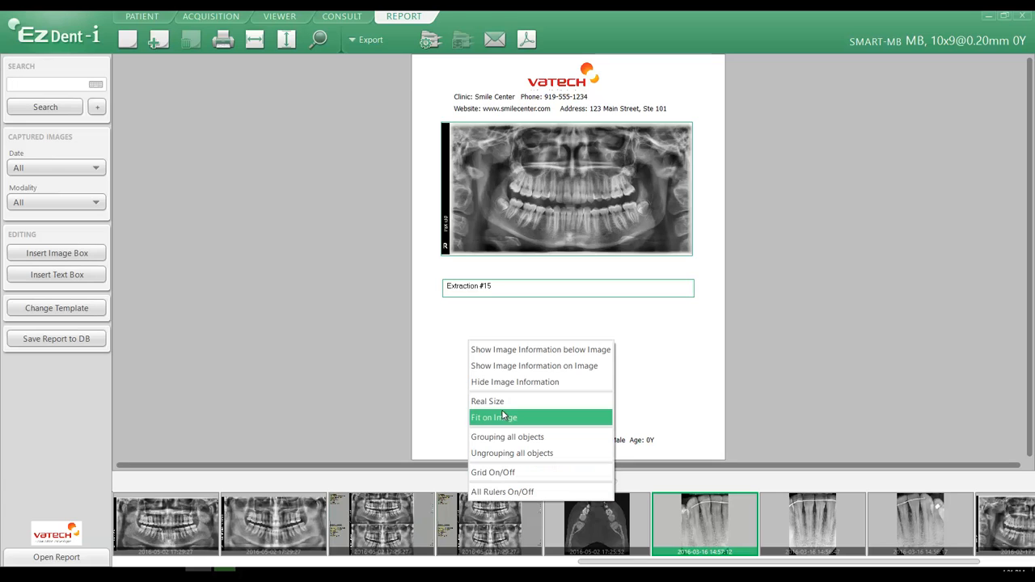
{"action": "left_click", "coordinate": [501, 455]}
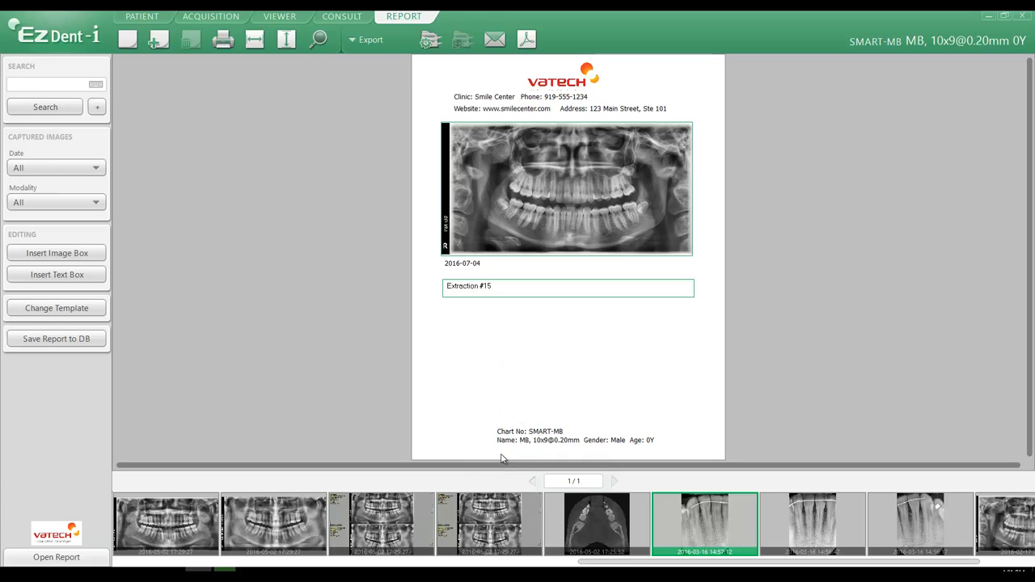
Turn the page grid on and then off again.
{"action": "right_click", "coordinate": [486, 348]}
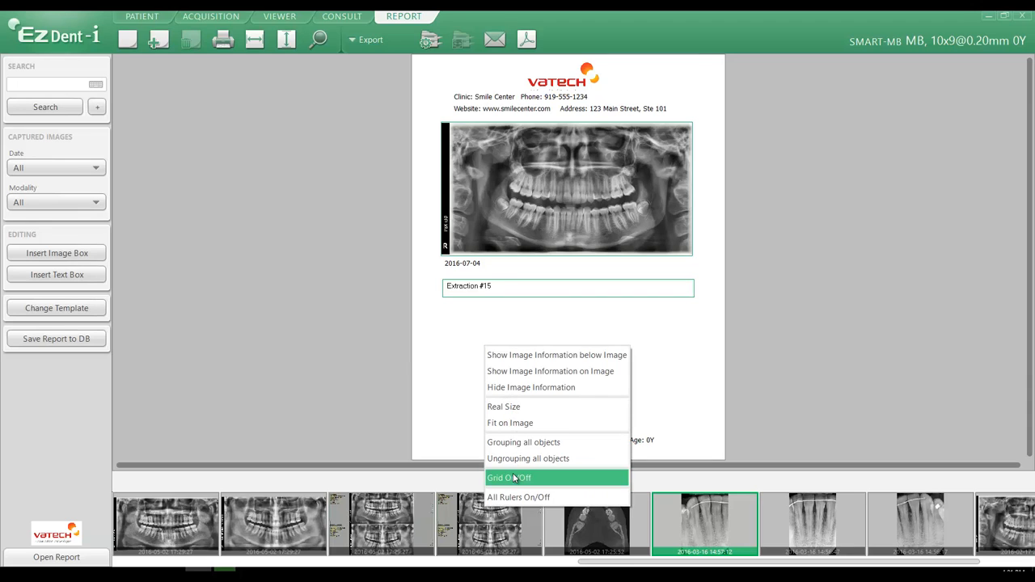
{"action": "left_click", "coordinate": [514, 482]}
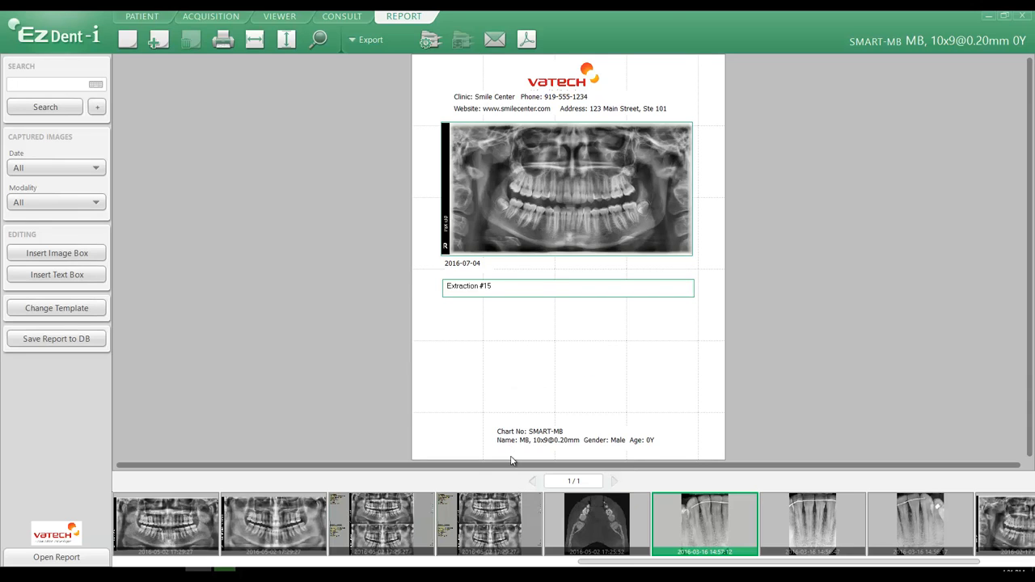
{"action": "right_click", "coordinate": [490, 348]}
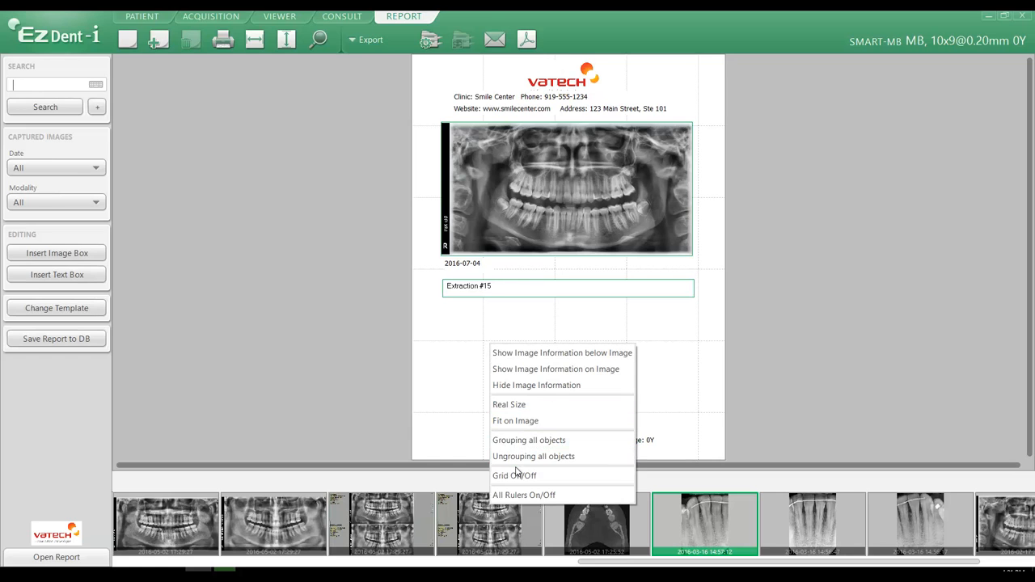
{"action": "left_click", "coordinate": [516, 476]}
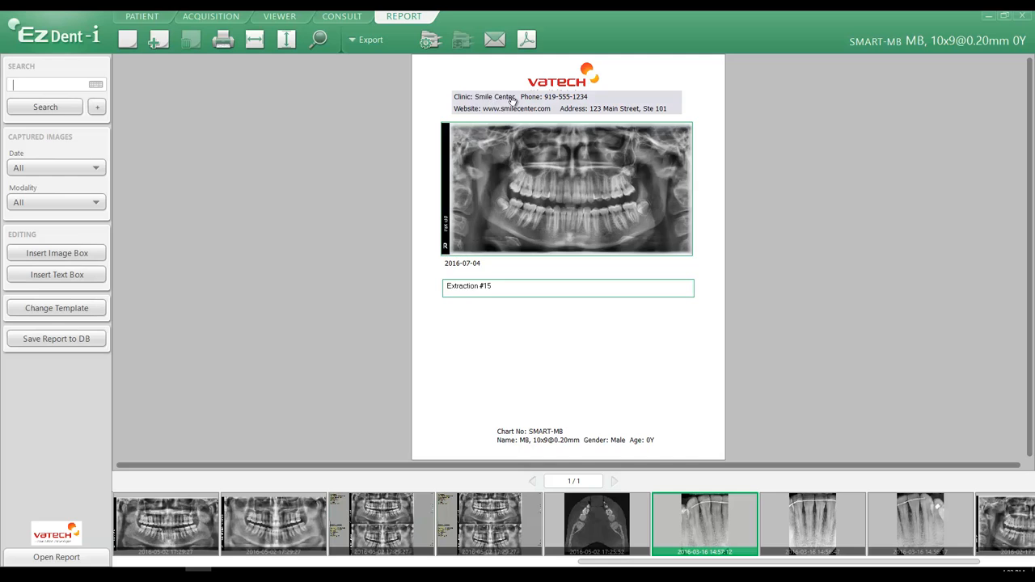
Select the clinic logo in the header and the patient chart information block at the page foot.
{"action": "left_click", "coordinate": [562, 84]}
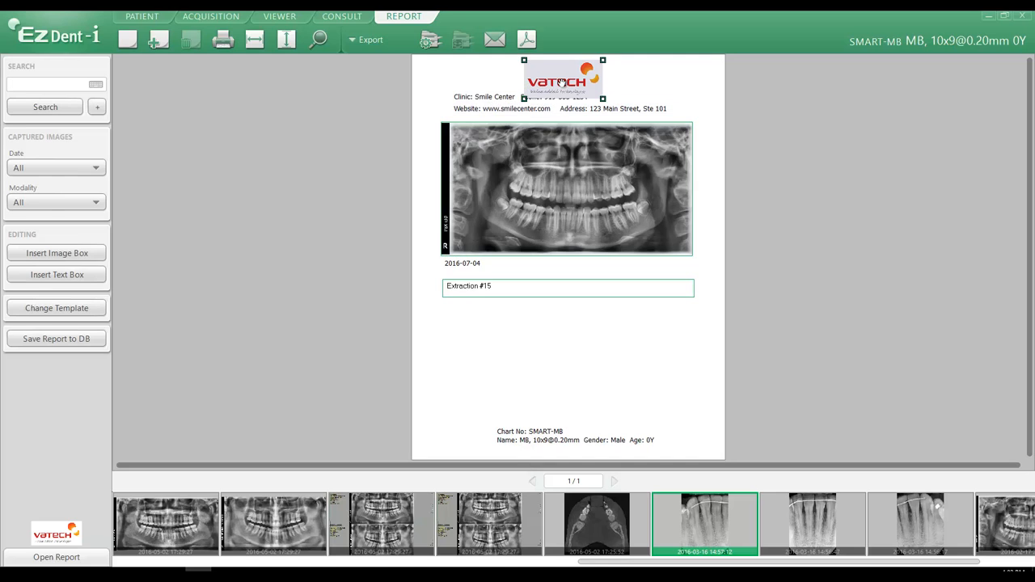
{"action": "left_click", "coordinate": [547, 436]}
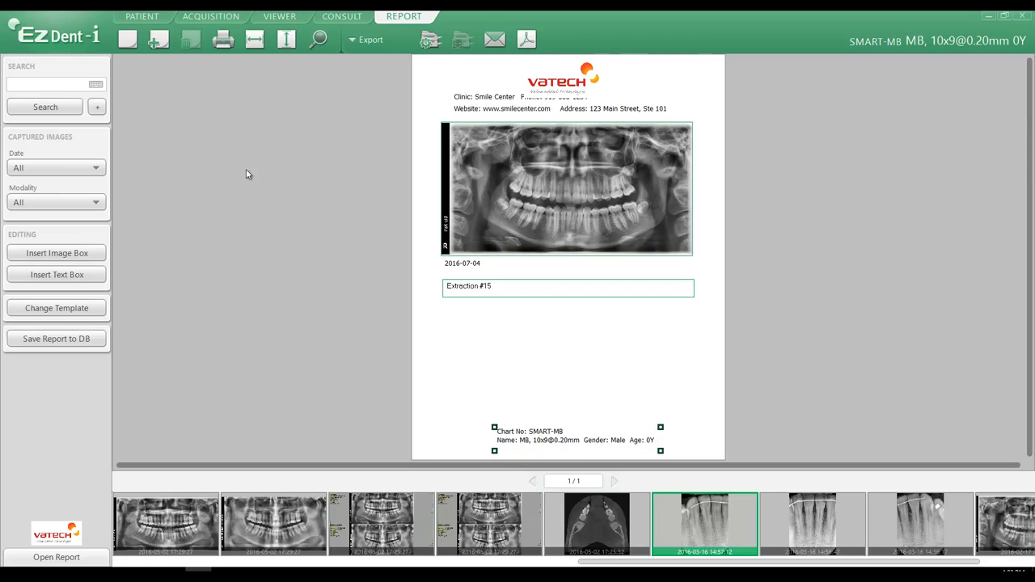
Open the program settings' Clinic Information page and review each clinic field, from name through zip code.
{"action": "left_click", "coordinate": [61, 37]}
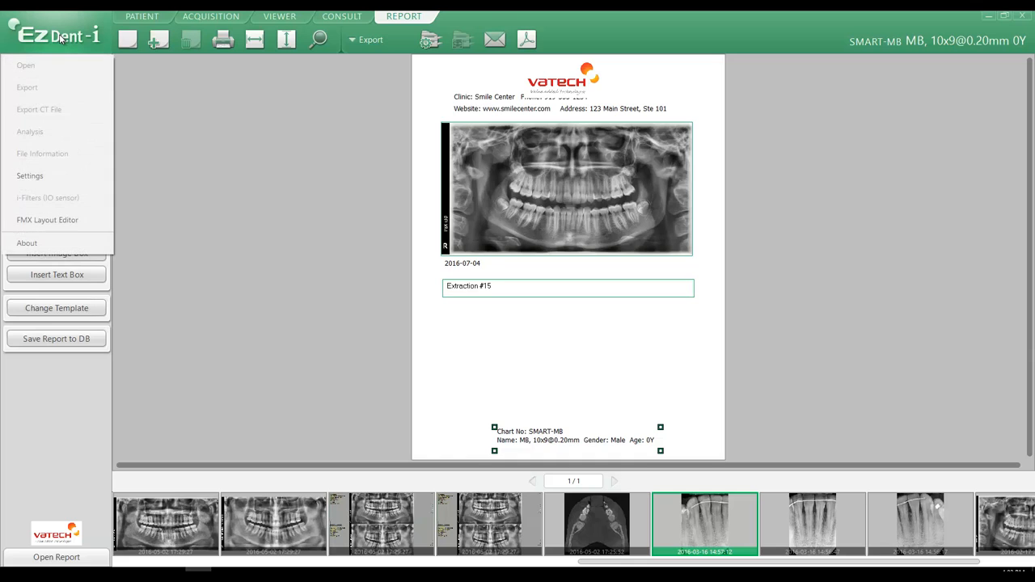
{"action": "left_click", "coordinate": [53, 178]}
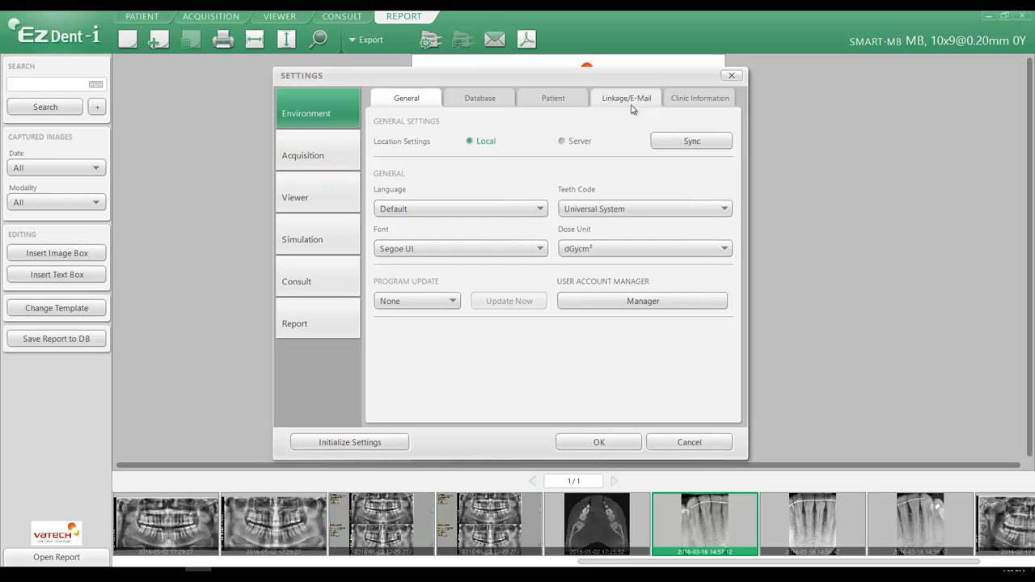
{"action": "left_click", "coordinate": [692, 100]}
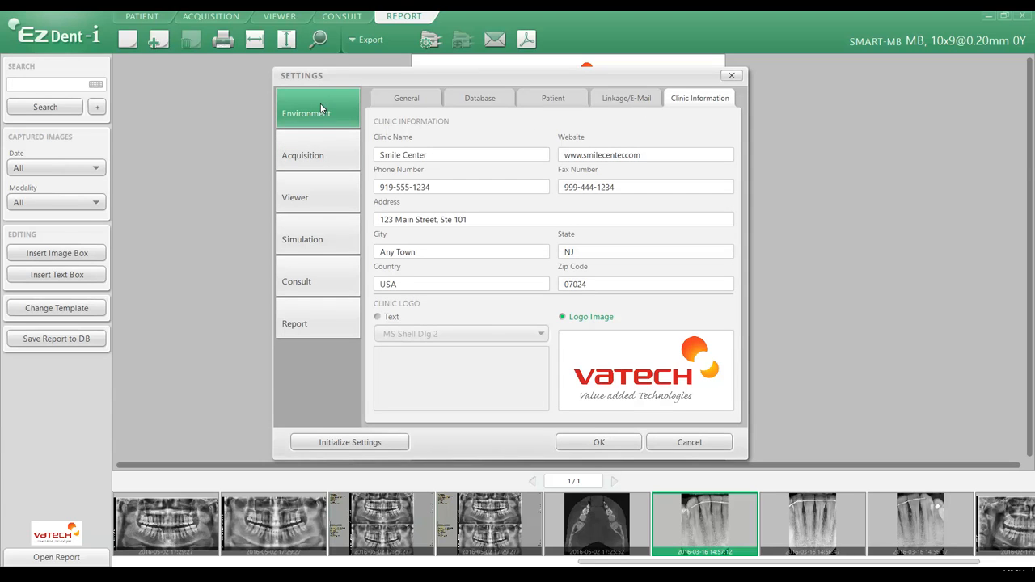
{"action": "left_click_drag", "start_coordinate": [439, 156], "coordinate": [350, 161]}
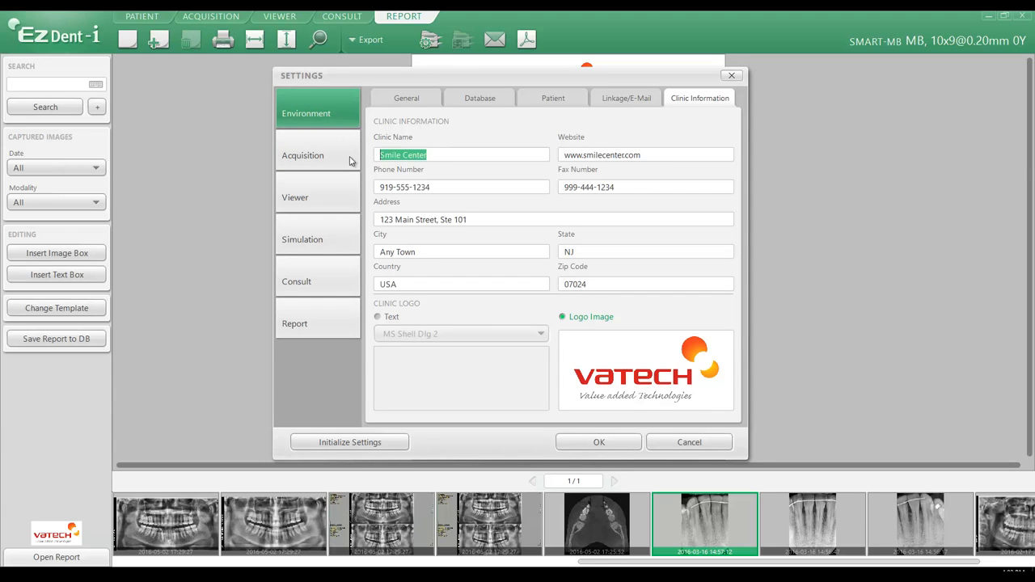
{"action": "left_click_drag", "start_coordinate": [663, 157], "coordinate": [521, 164]}
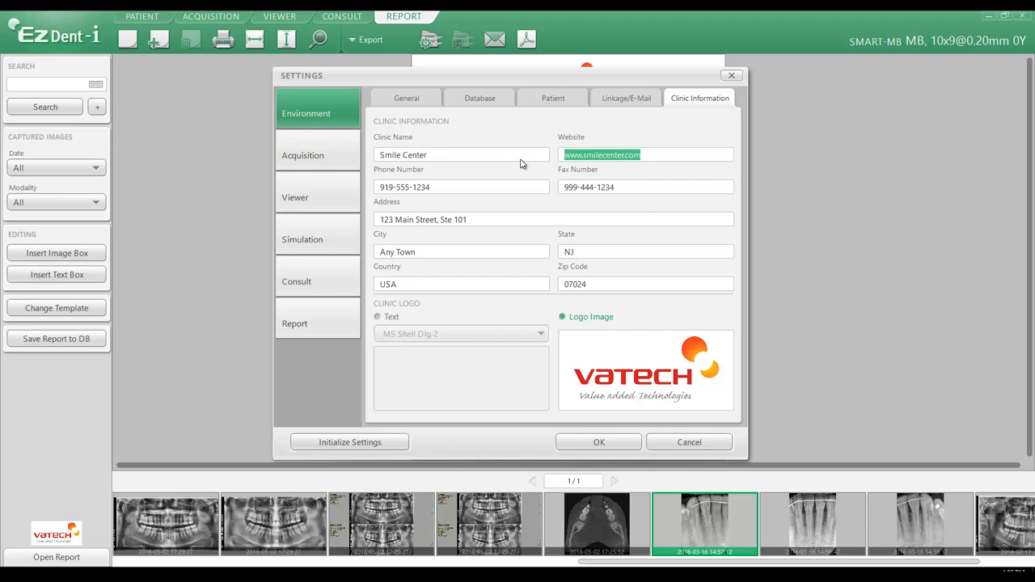
{"action": "left_click_drag", "start_coordinate": [443, 188], "coordinate": [396, 203]}
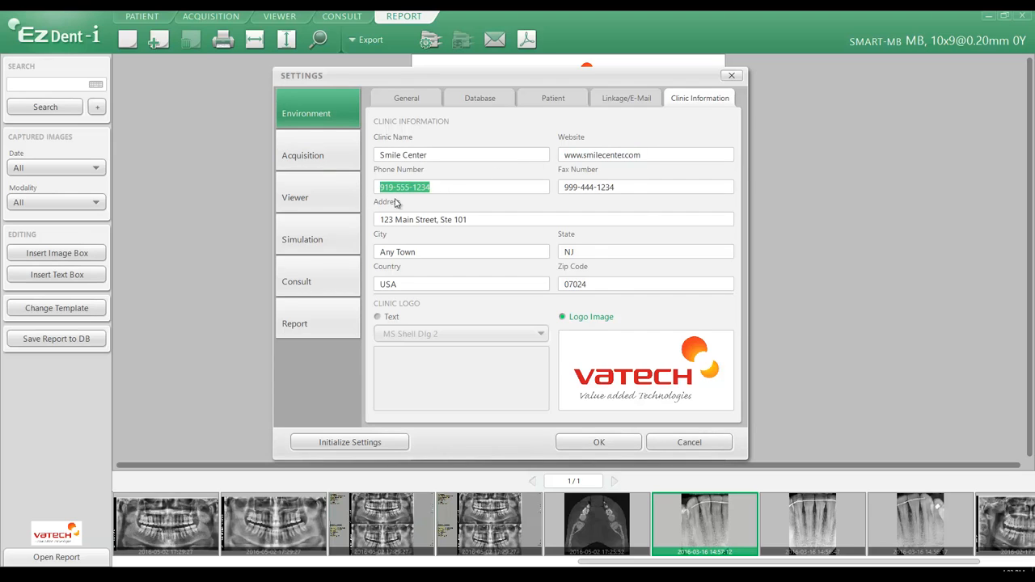
{"action": "left_click_drag", "start_coordinate": [625, 192], "coordinate": [376, 235]}
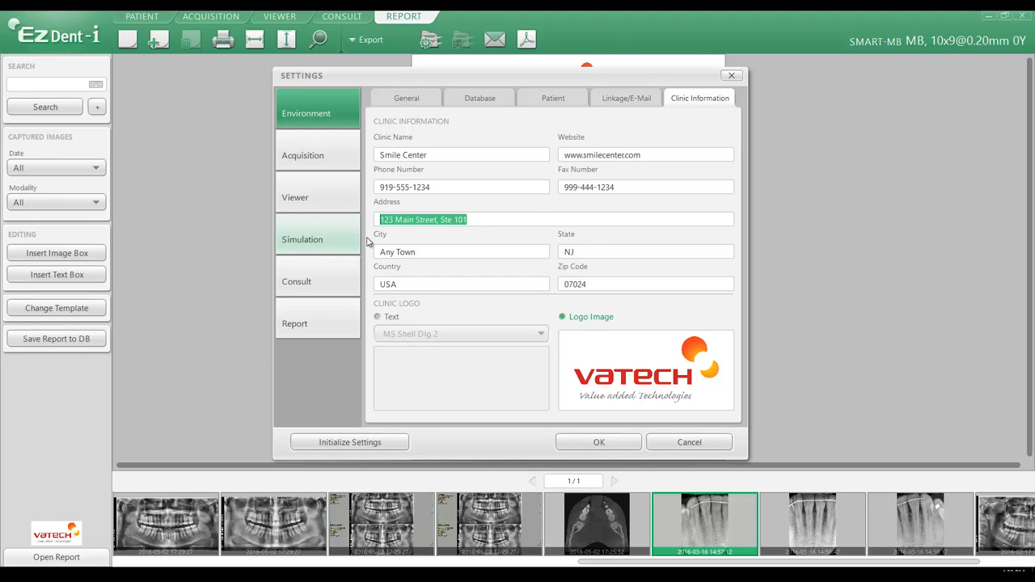
{"action": "left_click_drag", "start_coordinate": [432, 259], "coordinate": [358, 261]}
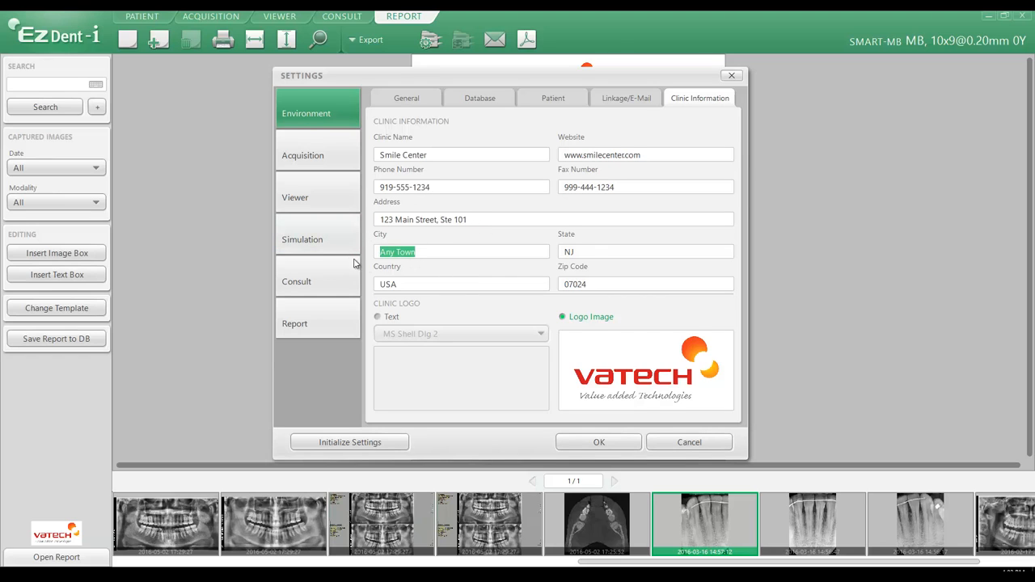
{"action": "left_click_drag", "start_coordinate": [581, 257], "coordinate": [544, 257]}
{"action": "left_click_drag", "start_coordinate": [414, 285], "coordinate": [368, 288]}
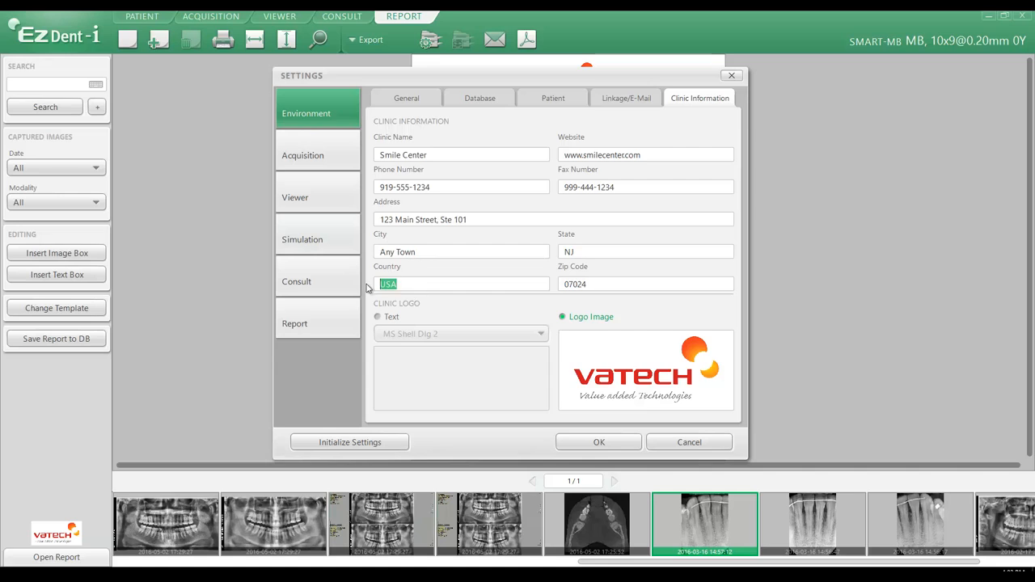
{"action": "left_click_drag", "start_coordinate": [607, 288], "coordinate": [520, 326]}
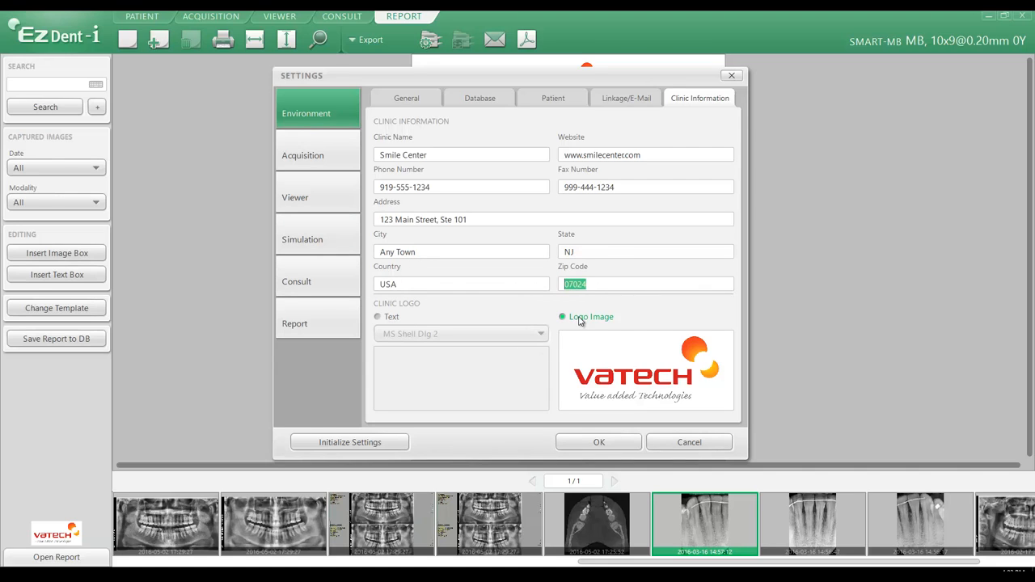
Replace the clinic logo image with a file from the Documents > Marketing > Logo folder and apply the settings.
{"action": "mouse_move", "coordinate": [636, 356]}
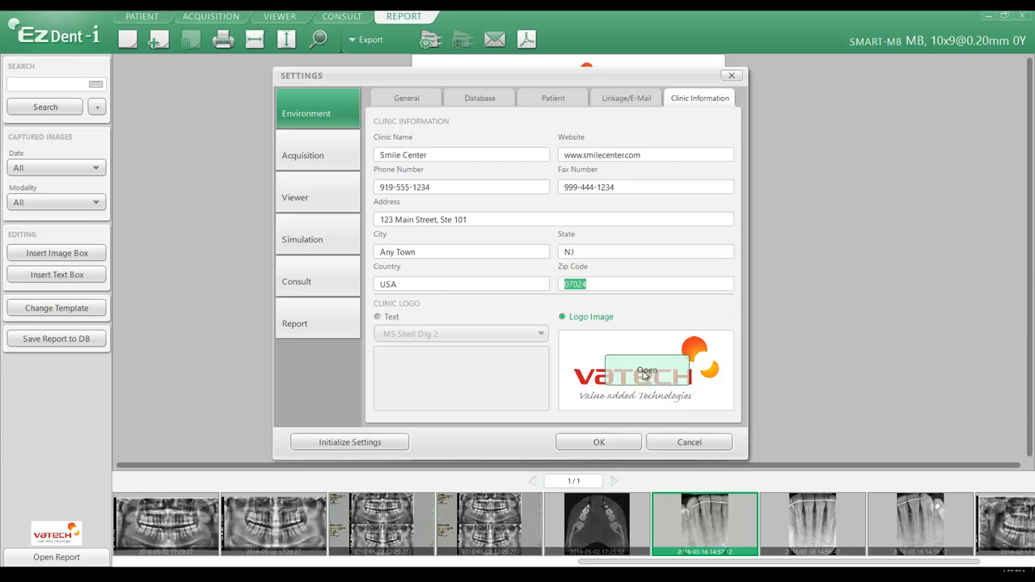
{"action": "left_click", "coordinate": [644, 375]}
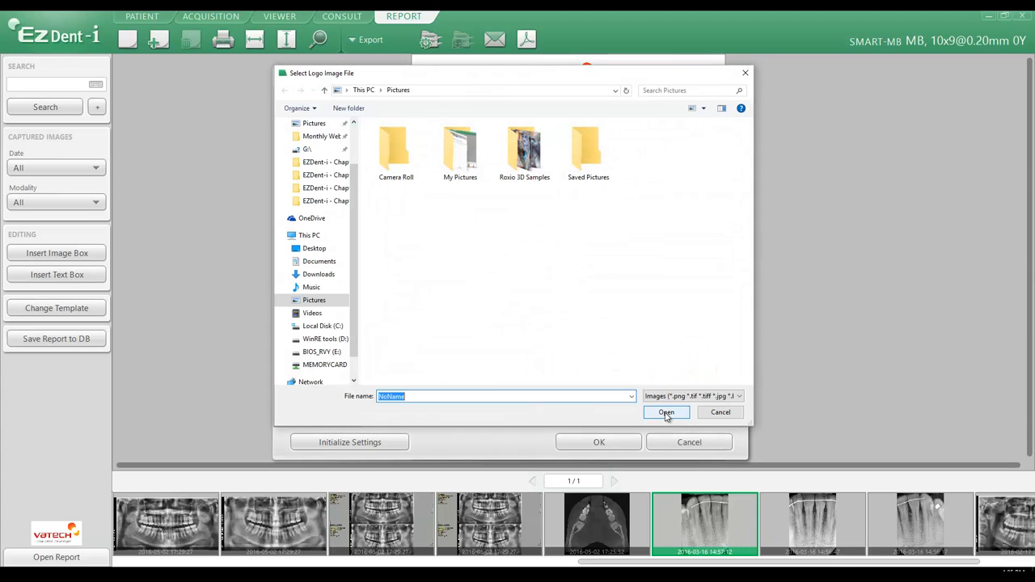
{"action": "left_click", "coordinate": [317, 261]}
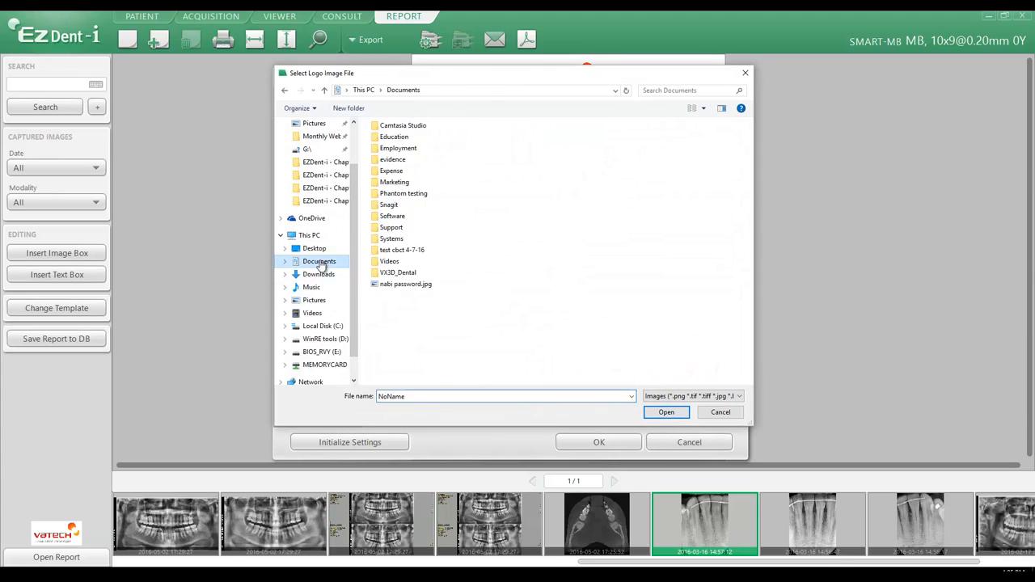
{"action": "double_click", "coordinate": [396, 183]}
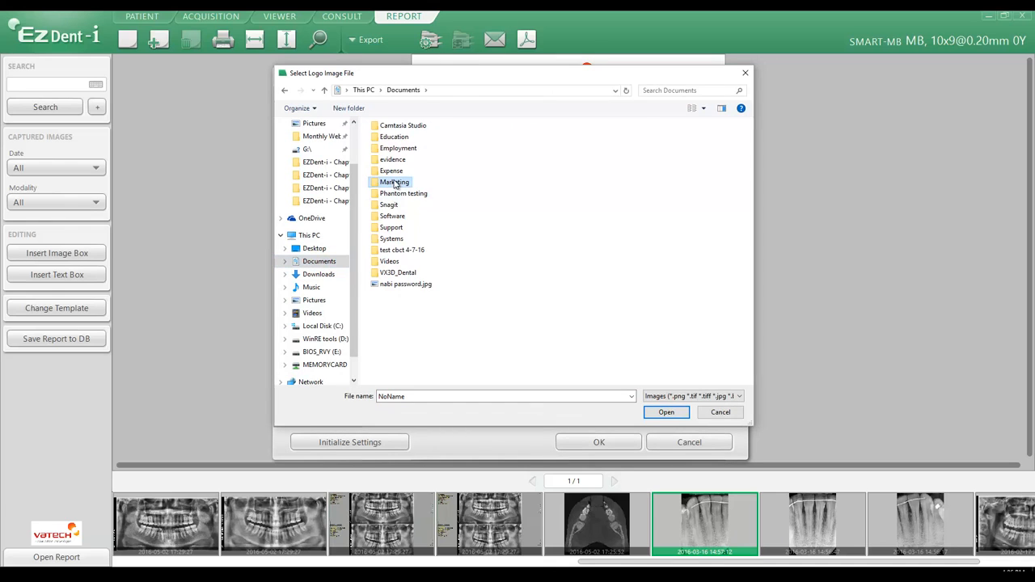
{"action": "double_click", "coordinate": [390, 218]}
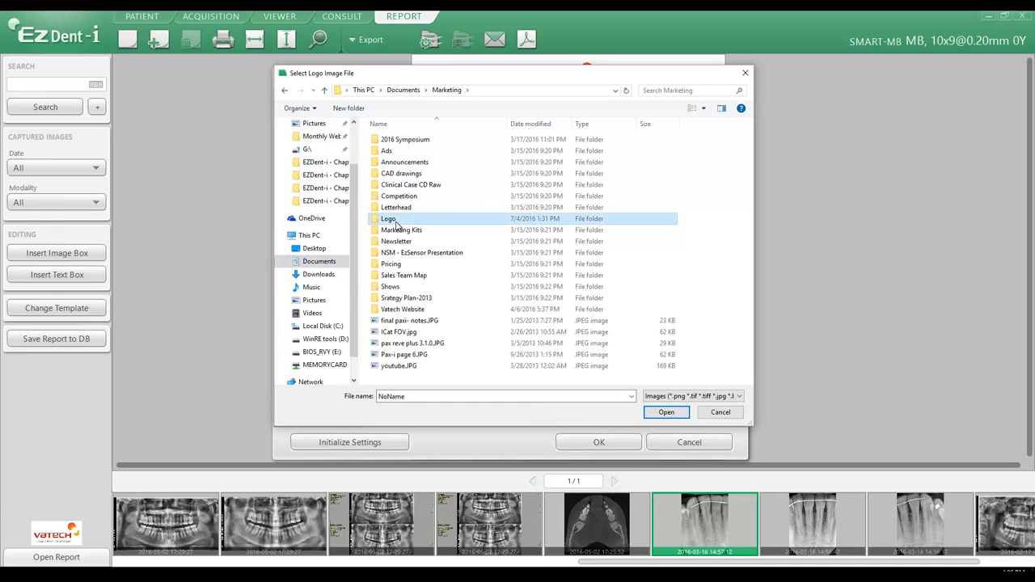
{"action": "double_click", "coordinate": [545, 165]}
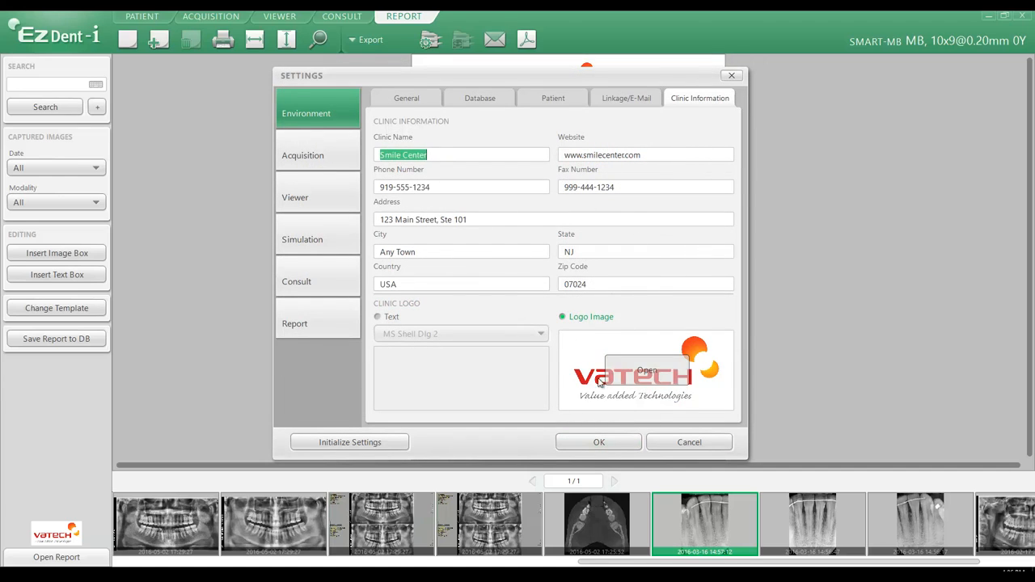
{"action": "left_click", "coordinate": [599, 444]}
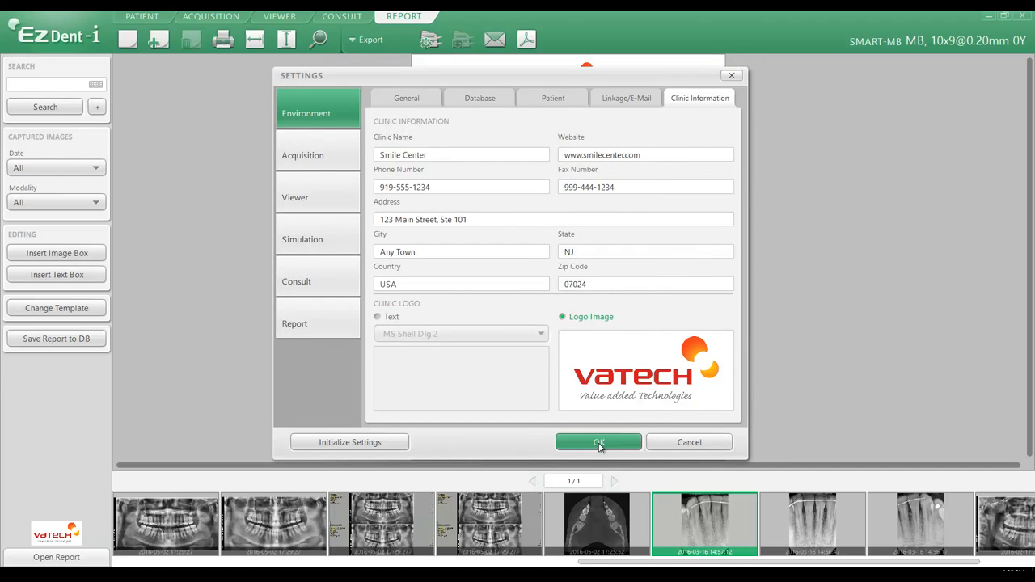